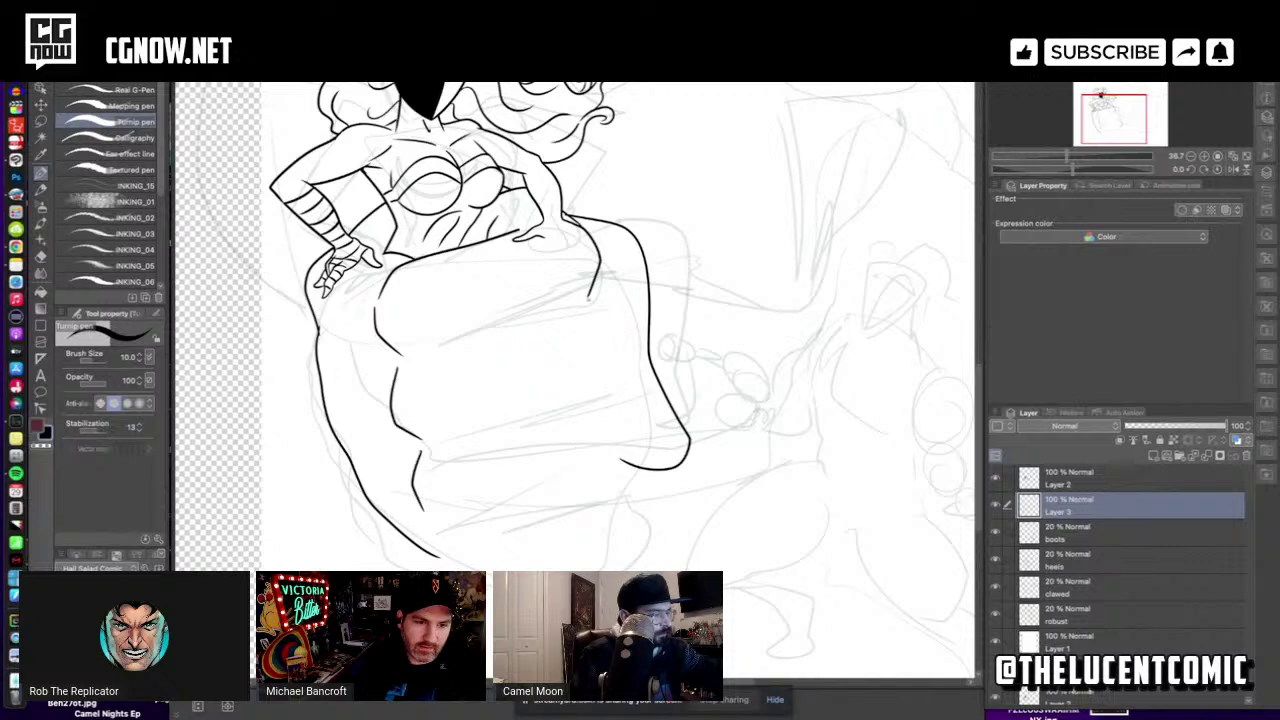
Ink the second knuckle's outer edge and the line separating the giant fist's first and second fingers.
key("e")
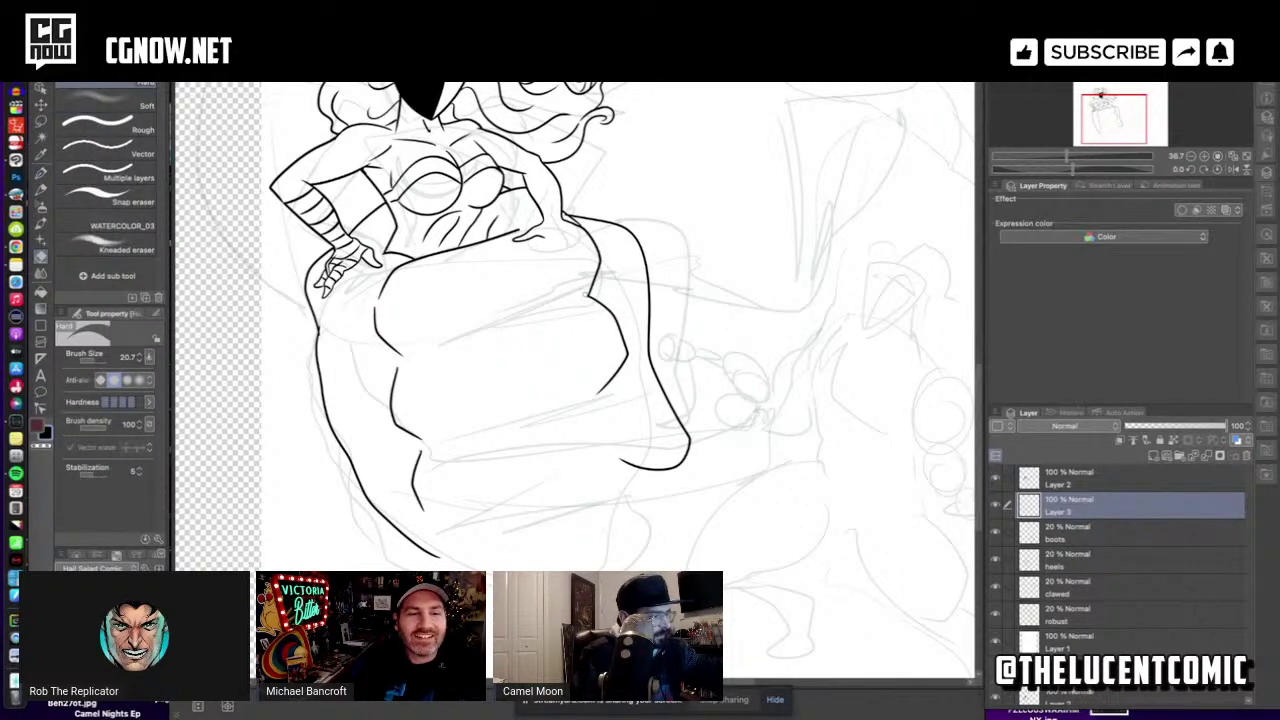
key("p")
left_click_drag(588, 297, 450, 351)
key("super+z")
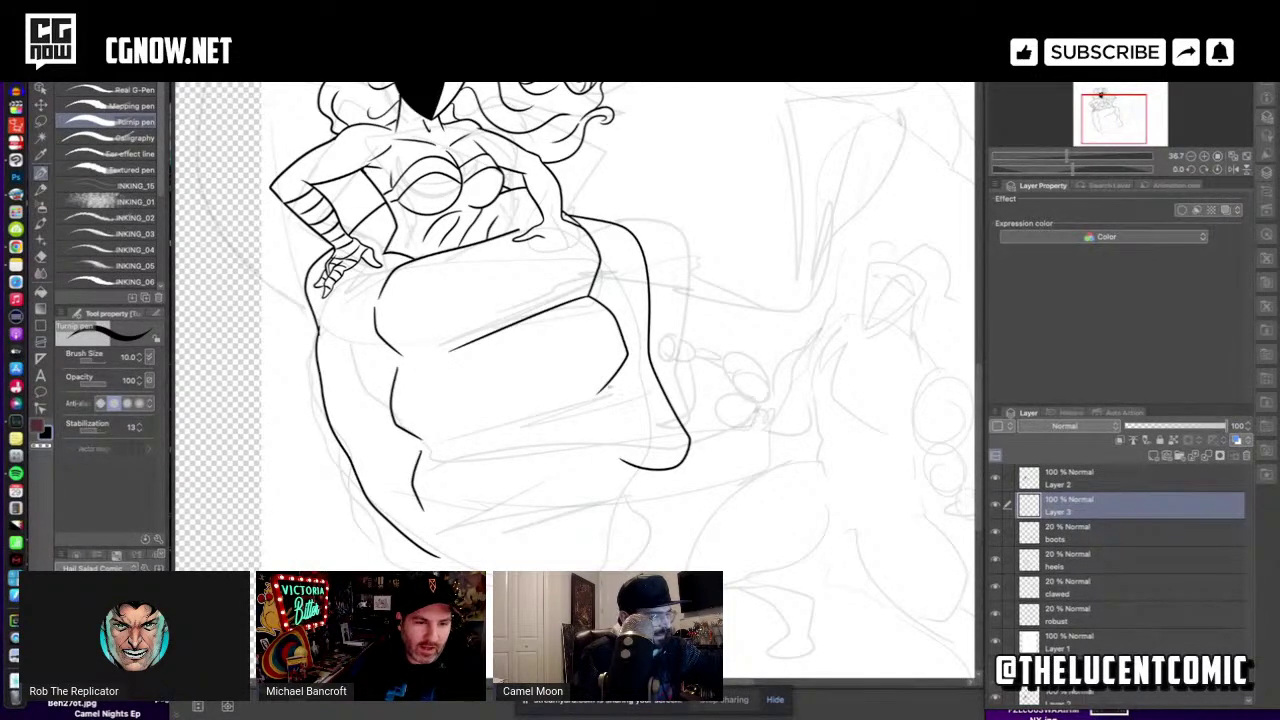
Ink the line separating the giant fist's second and third fingers, redoing the stroke until it follows the sketch.
left_click_drag(600, 393, 449, 450)
key("ctrl+z")
left_click_drag(600, 392, 448, 451)
key("ctrl+z")
left_click_drag(605, 390, 460, 442)
key("ctrl+z")
left_click_drag(600, 392, 460, 443)
Try inking the third finger's knuckle and underside on the giant fist in one stroke.
mouse_move(607, 385)
left_mouse_down()
mouse_move(646, 440)
mouse_move(466, 513)
left_mouse_up()
key("super+z")
mouse_move(608, 382)
left_mouse_down()
mouse_move(639, 426)
mouse_move(629, 405)
mouse_move(633, 446)
mouse_move(562, 494)
mouse_move(458, 514)
left_mouse_up()
key("super+z")
key("super+z")
mouse_move(603, 391)
left_mouse_down()
mouse_move(638, 398)
mouse_move(502, 523)
mouse_move(441, 531)
left_mouse_up()
key("ctrl+z")
Erase the loose lower end of the outermost hand outline beside the giant fist's fingers.
scroll(478, 526, "down", 4)
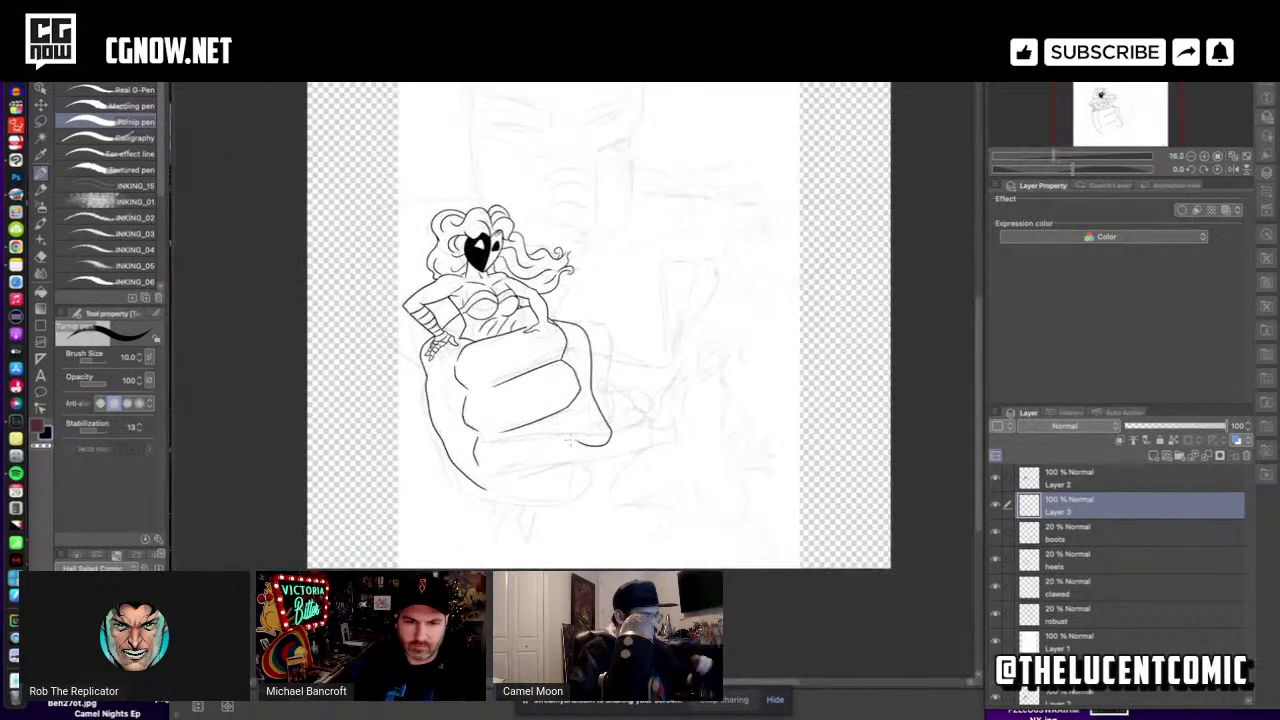
scroll(542, 430, "up", 3)
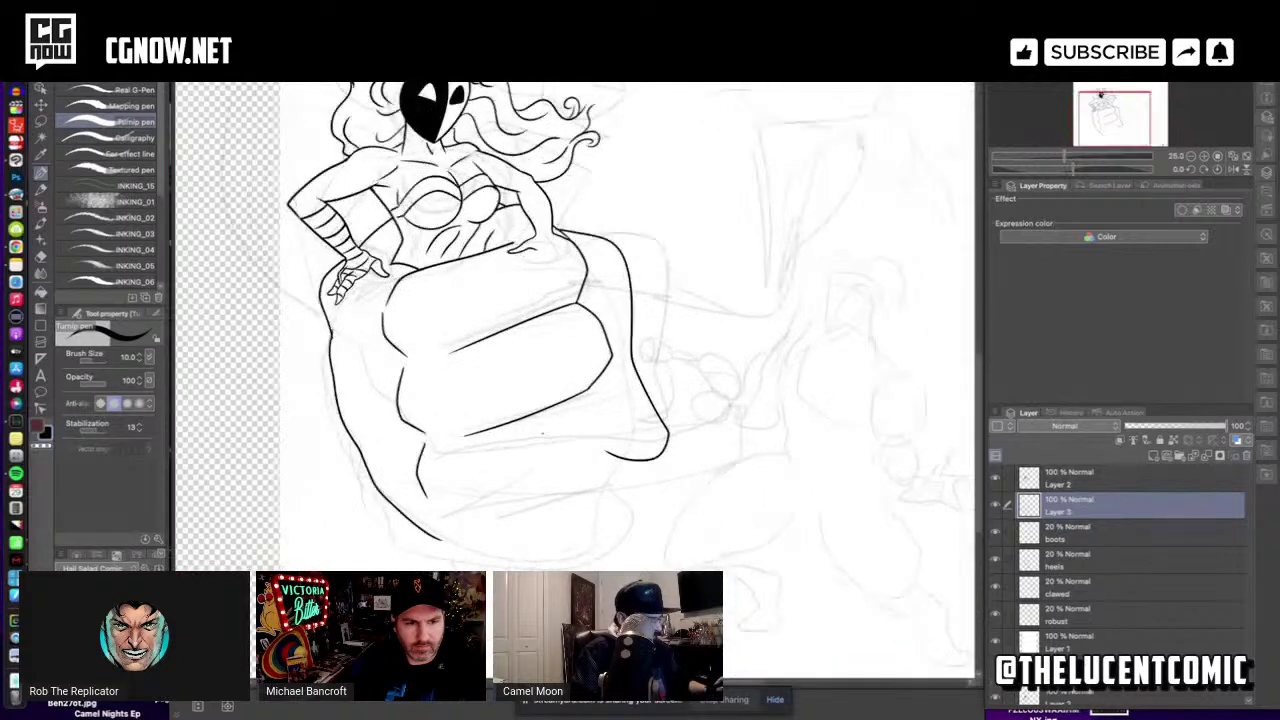
key("r")
left_click_drag(584, 467, 686, 434)
key("e")
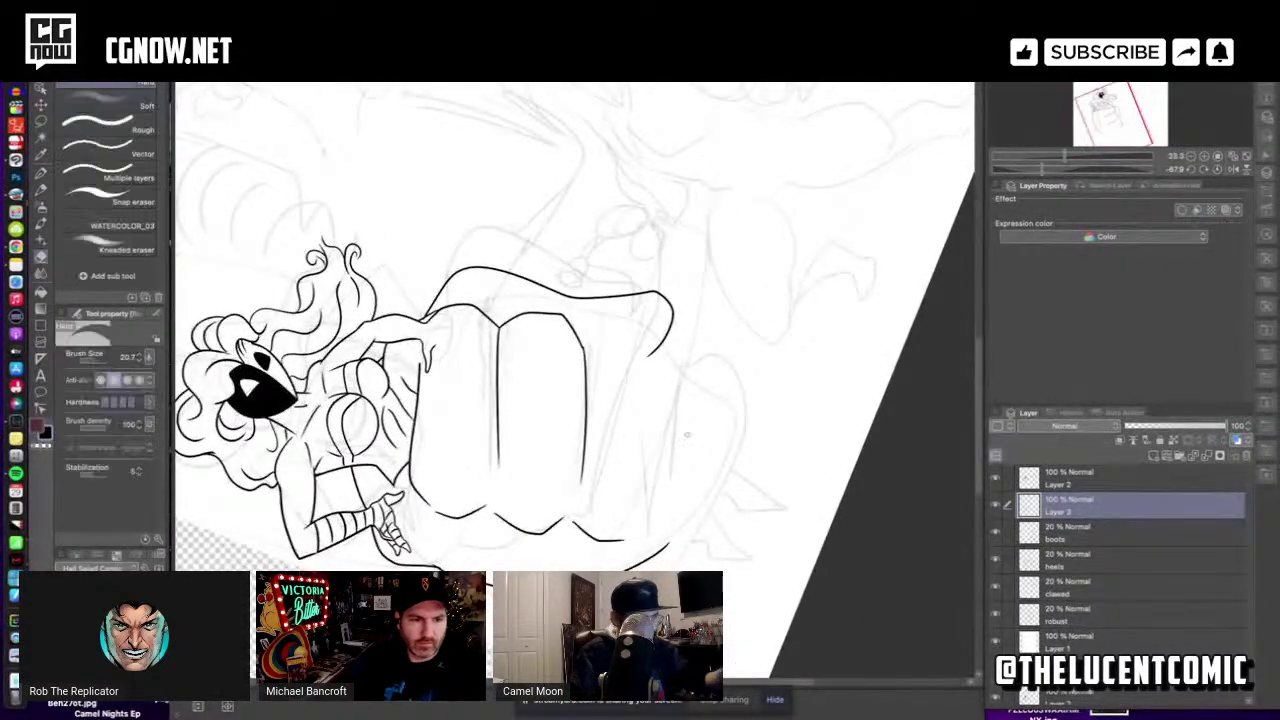
key("p")
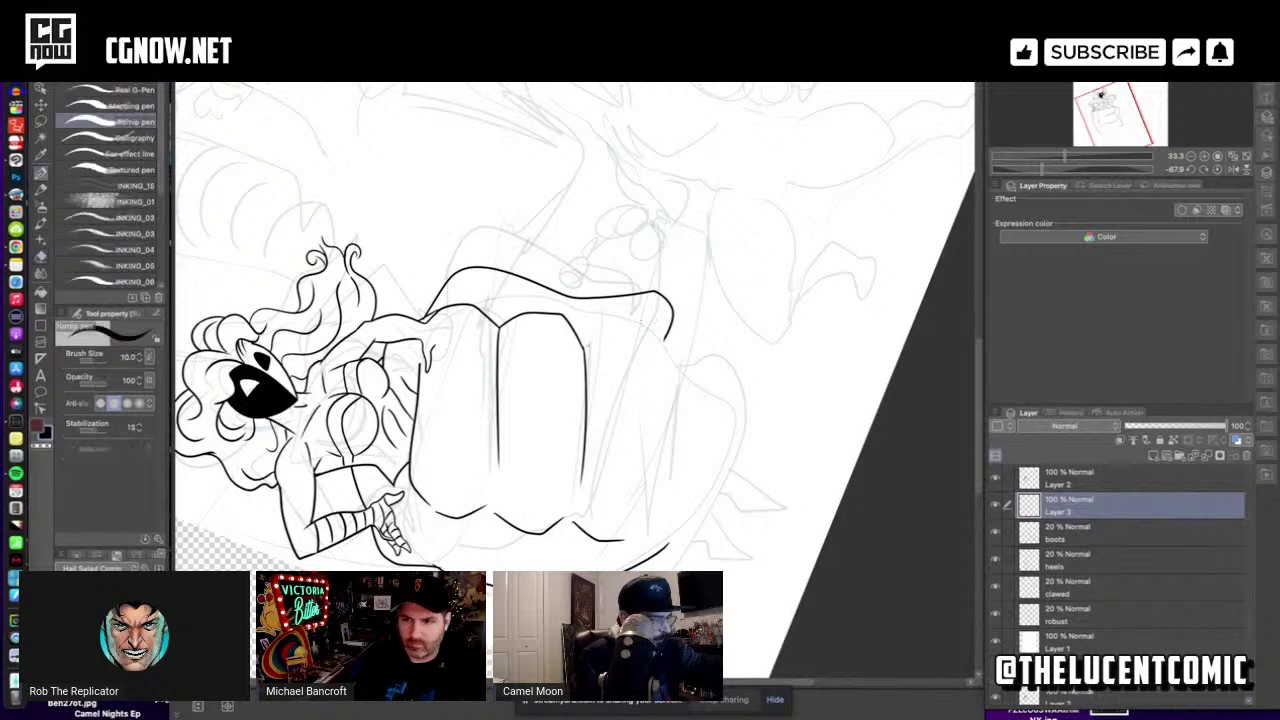
Ink the third finger's curved outline and the little finger's outer edge on the giant fist with the Turnip pen.
mouse_move(601, 318)
left_mouse_down()
mouse_move(661, 357)
mouse_move(654, 516)
left_mouse_up()
key("super+z")
mouse_move(585, 349)
left_mouse_down()
mouse_move(631, 324)
mouse_move(664, 445)
mouse_move(655, 520)
left_mouse_up()
key("ctrl+z")
mouse_move(585, 330)
left_mouse_down()
mouse_move(639, 327)
mouse_move(659, 416)
mouse_move(646, 491)
mouse_move(689, 504)
mouse_move(694, 423)
mouse_move(662, 370)
left_mouse_up()
key("ctrl+z")
mouse_move(640, 510)
left_mouse_down()
mouse_move(651, 347)
mouse_move(620, 325)
left_mouse_up()
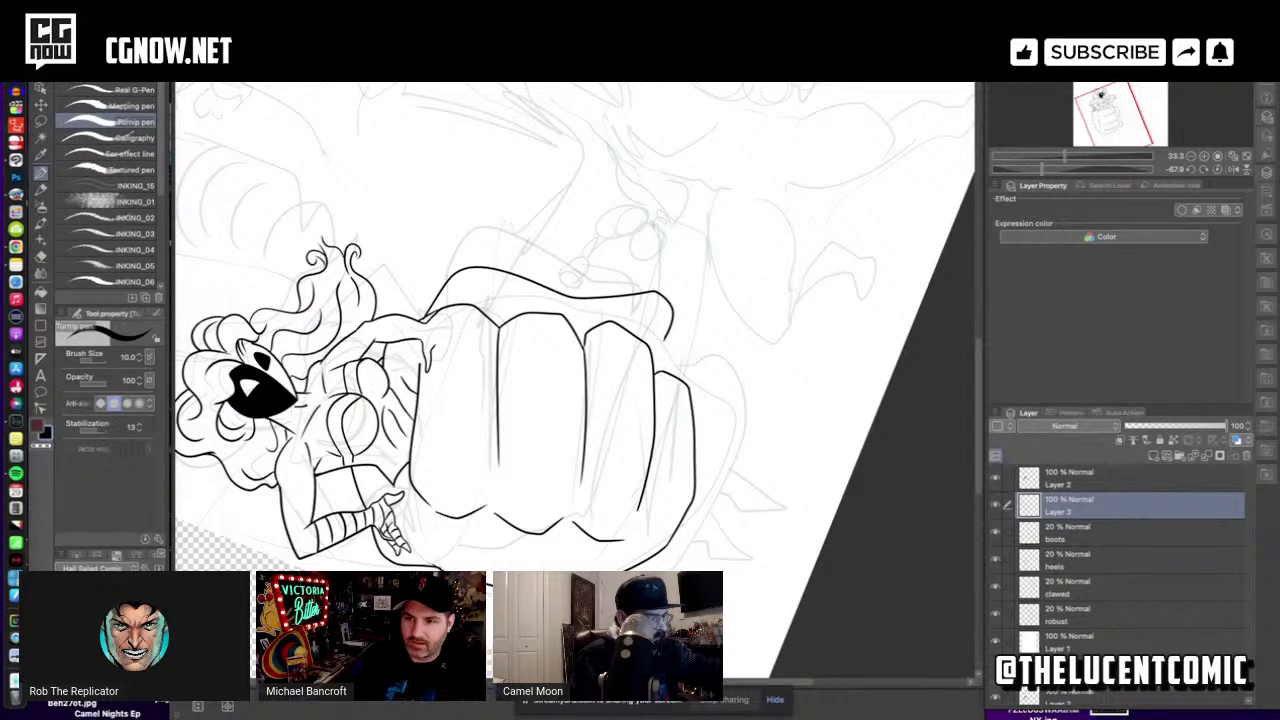
Erase the line between the giant fist's third and little fingers and redraw it as a curve from the third knuckle.
scroll(576, 433, "down", 4)
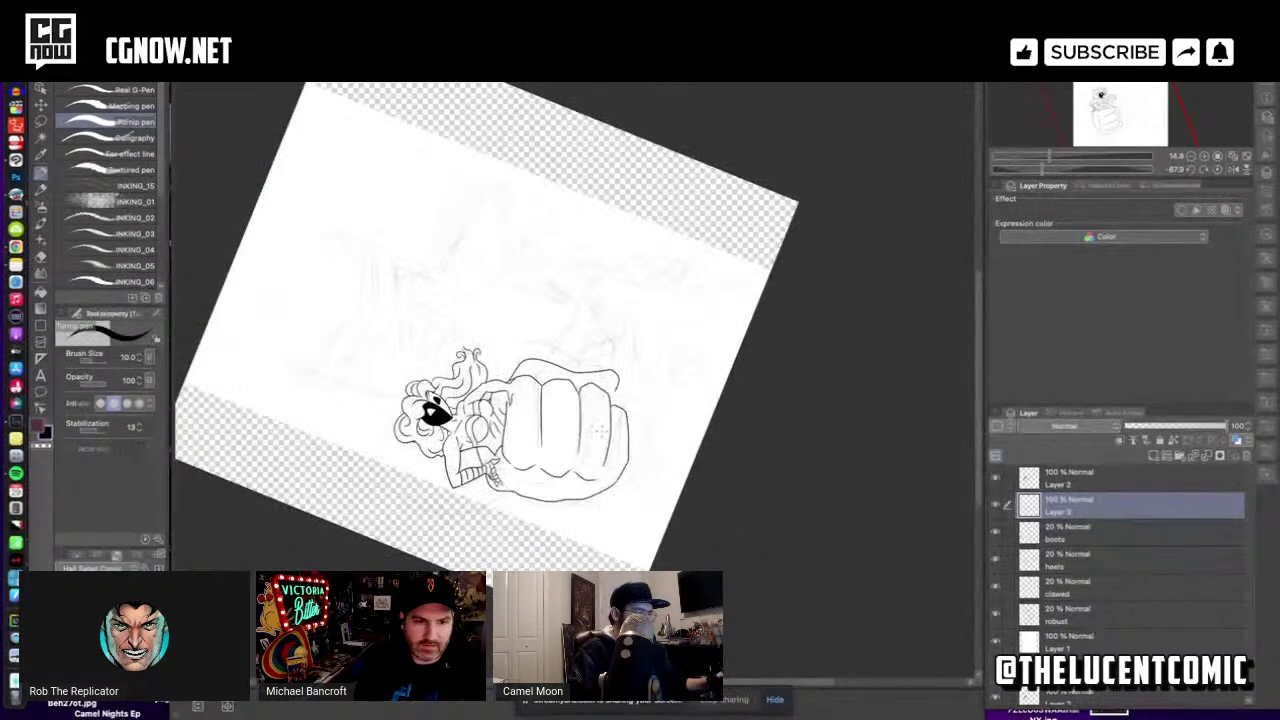
key("r")
left_click_drag(668, 466, 520, 512)
scroll(518, 423, "up", 3)
scroll(518, 423, "up", 3)
scroll(540, 410, "down", 3)
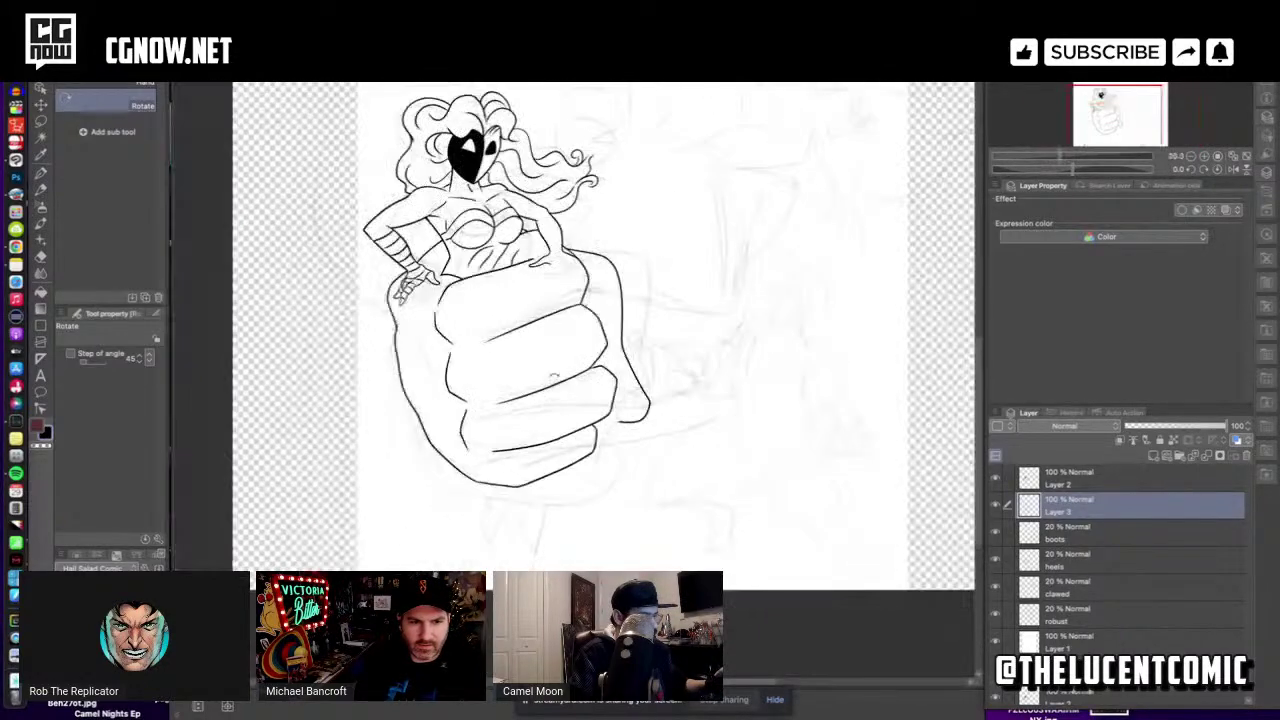
scroll(556, 376, "up", 3)
key("e")
mouse_move(636, 424)
left_mouse_down()
mouse_move(532, 478)
mouse_move(462, 488)
left_mouse_up()
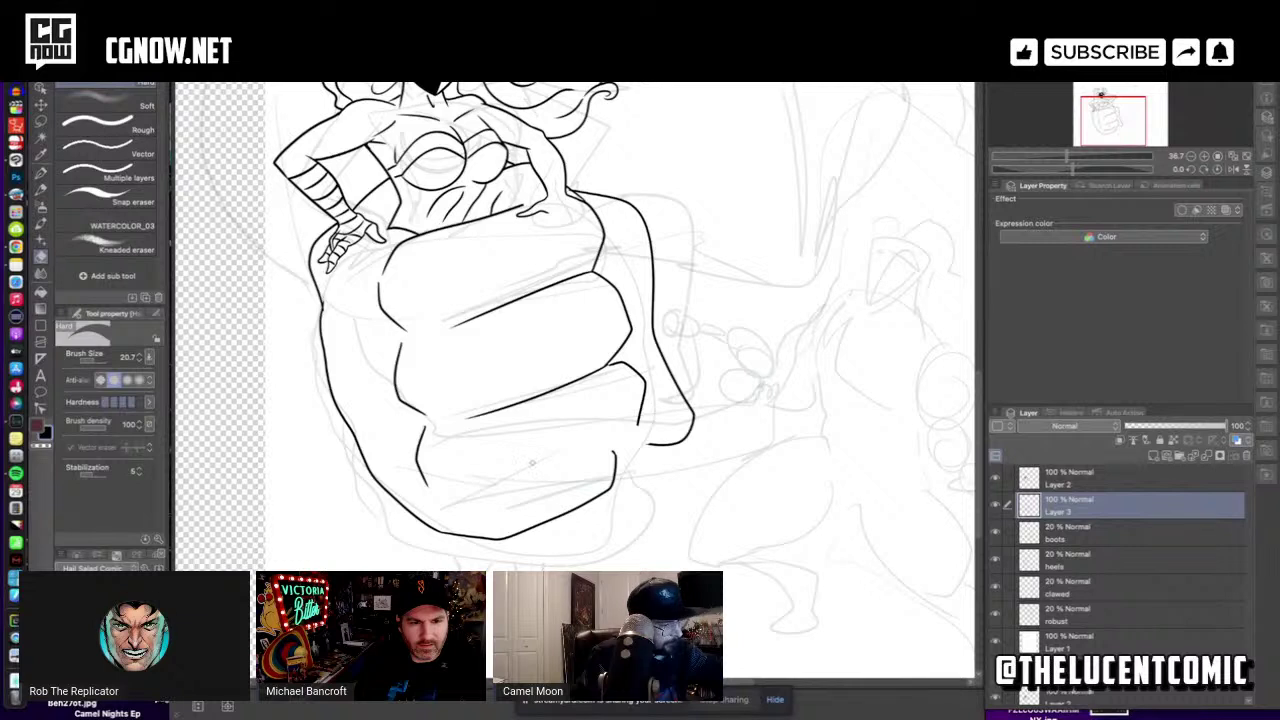
key("p")
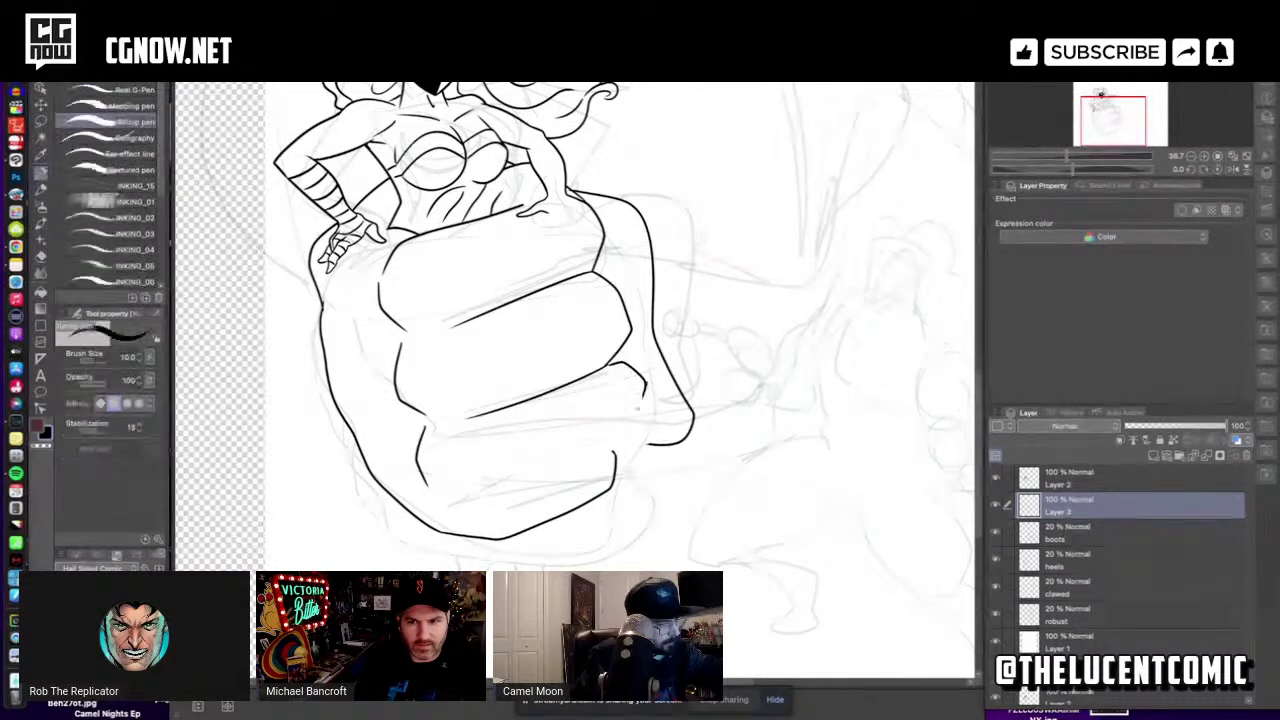
mouse_move(644, 382)
left_mouse_down()
mouse_move(570, 462)
mouse_move(446, 490)
left_mouse_up()
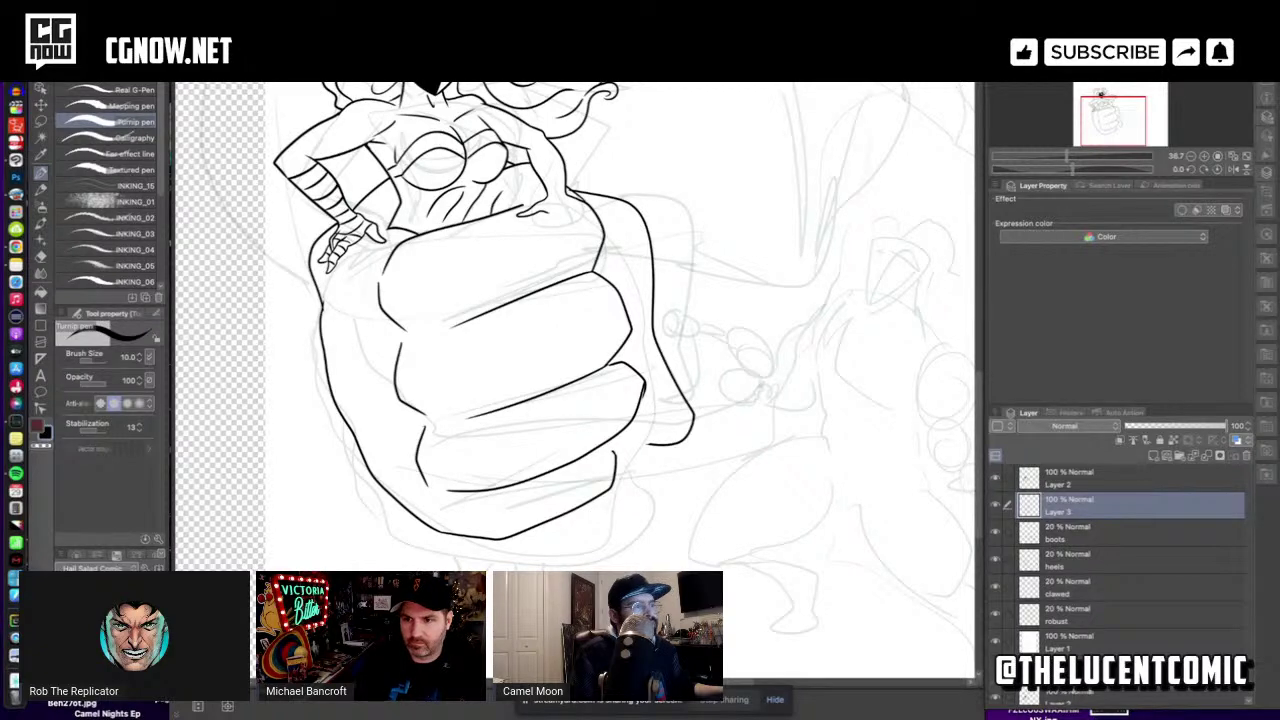
Ink a black curve along the lower edge of the white eye on the mask's black side.
scroll(525, 578, "down", 3)
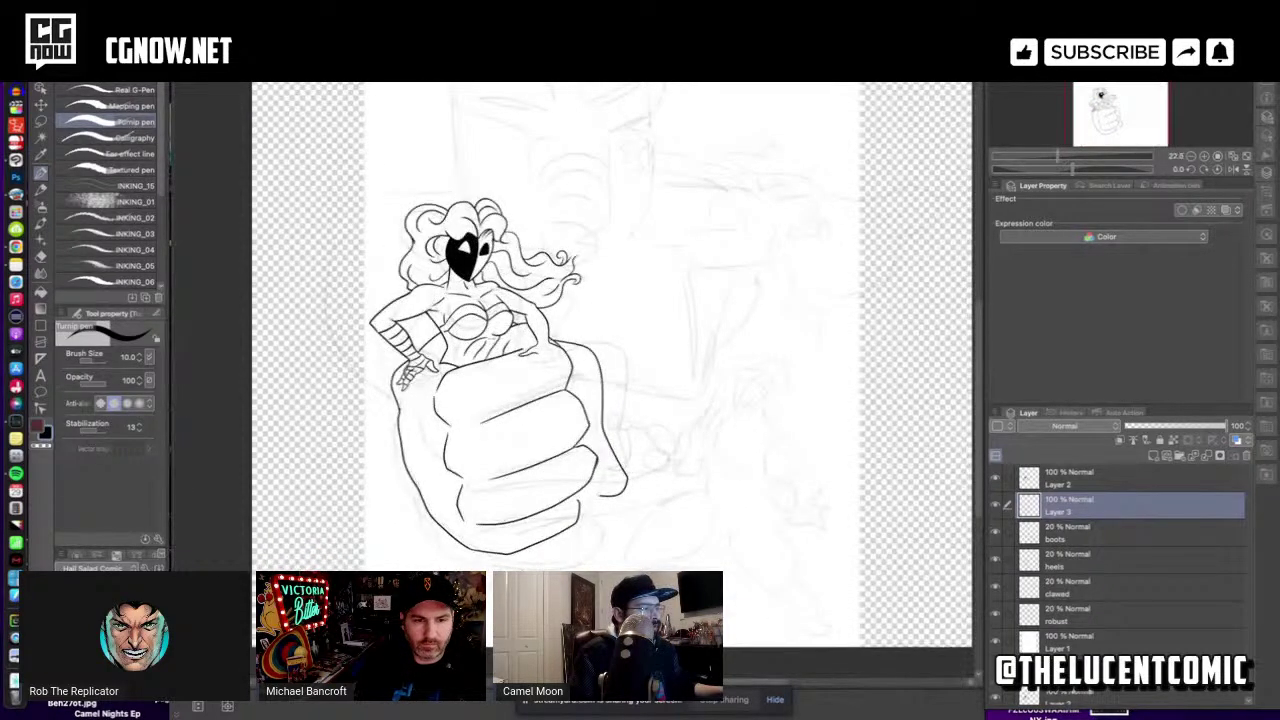
scroll(488, 282, "up", 5)
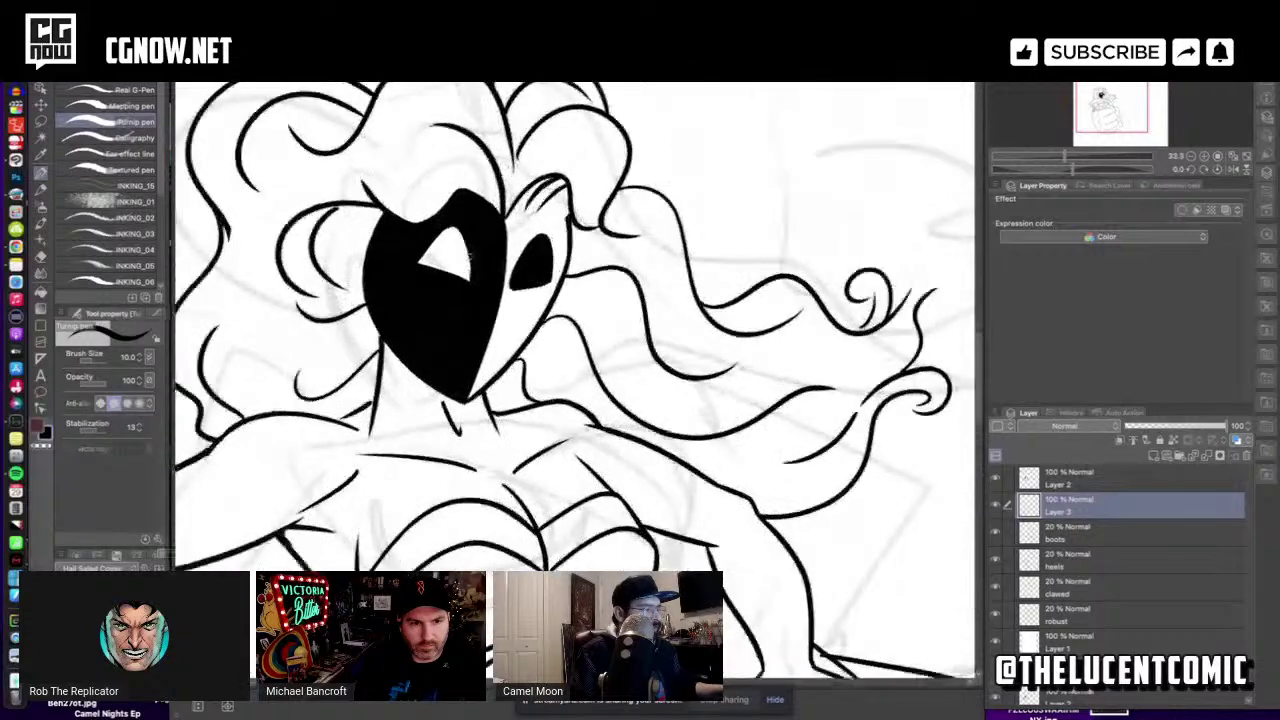
left_click_drag(468, 278, 418, 265)
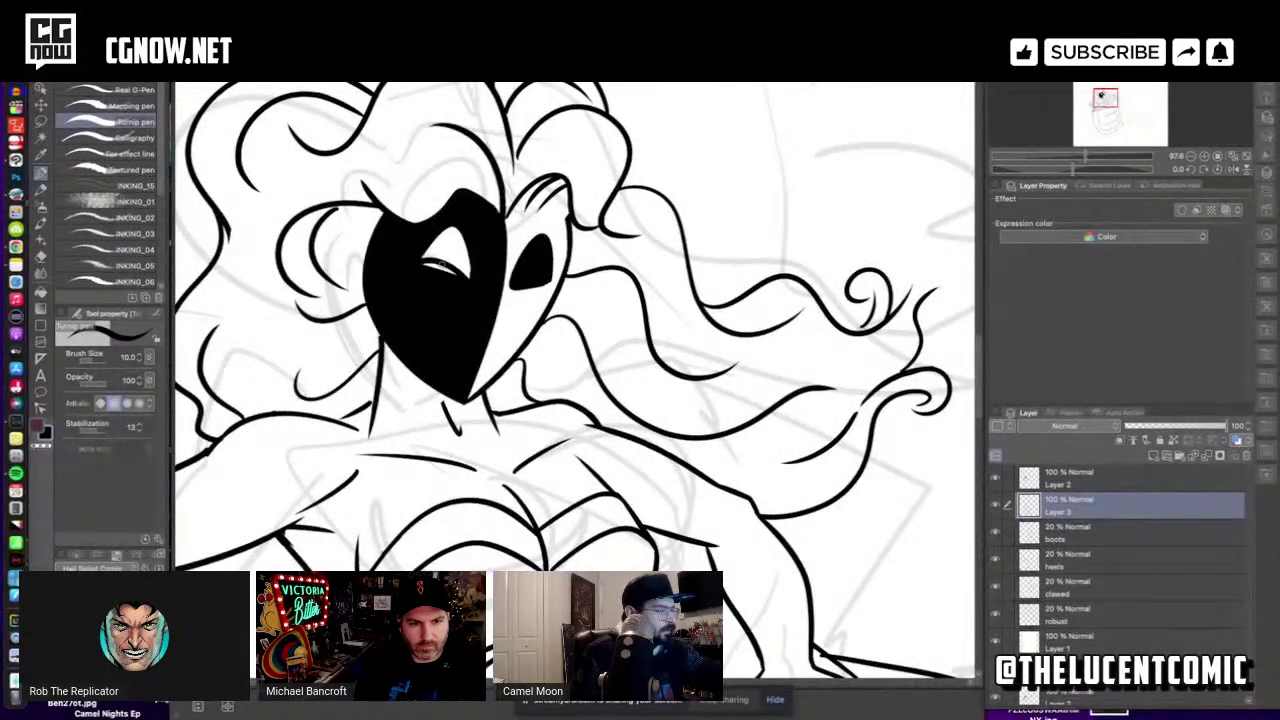
key("ctrl+z")
key("e")
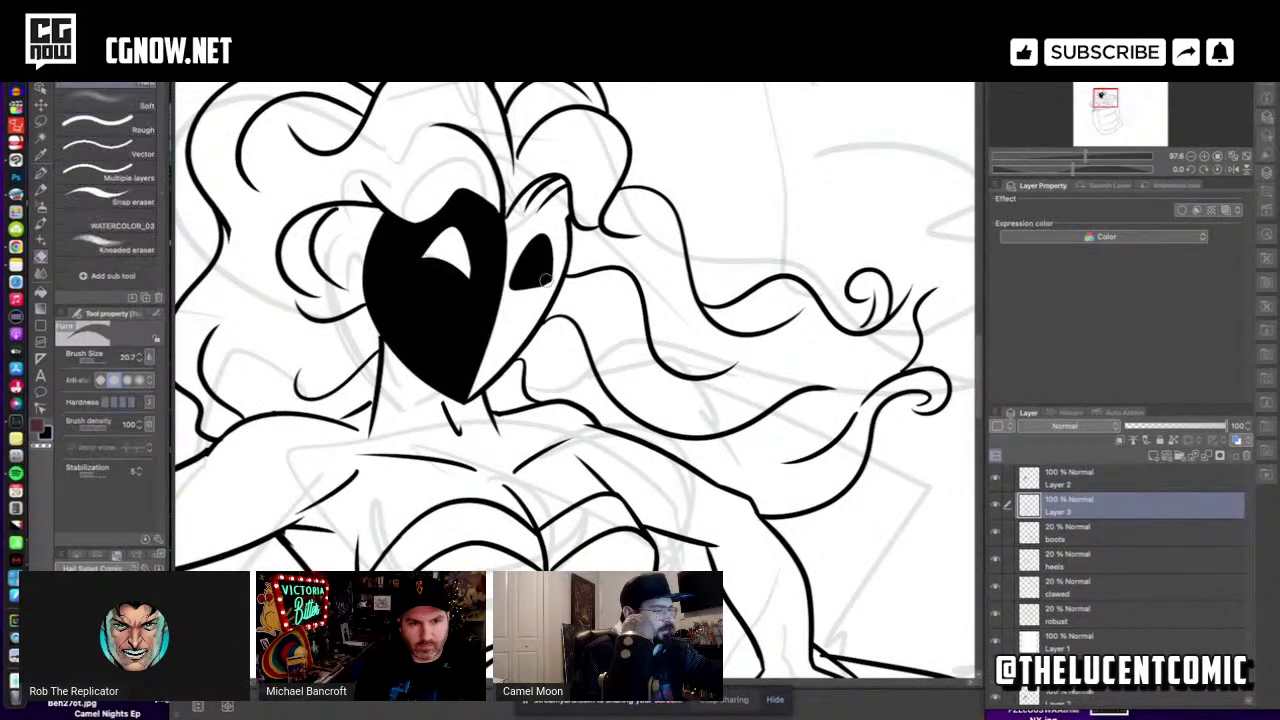
key("p")
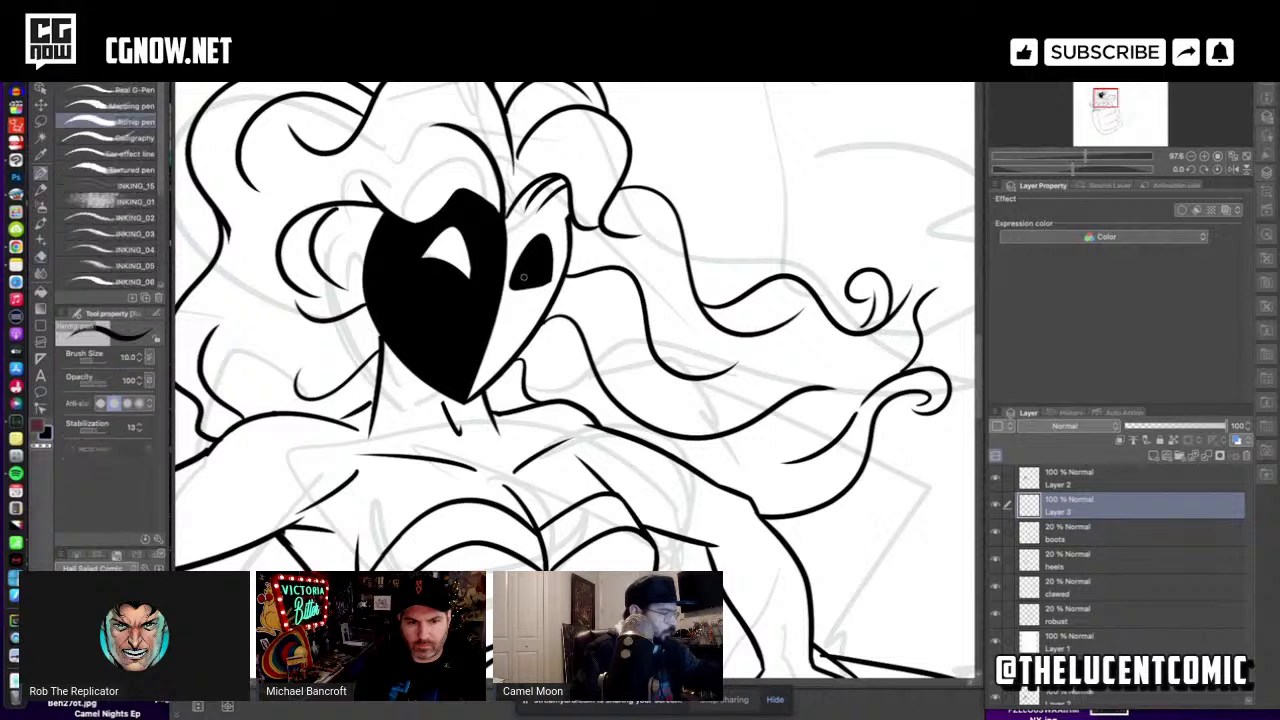
Switch the drawing colour to white and make Layer 2 the active layer.
left_click(110, 600)
left_click(44, 431)
key("x")
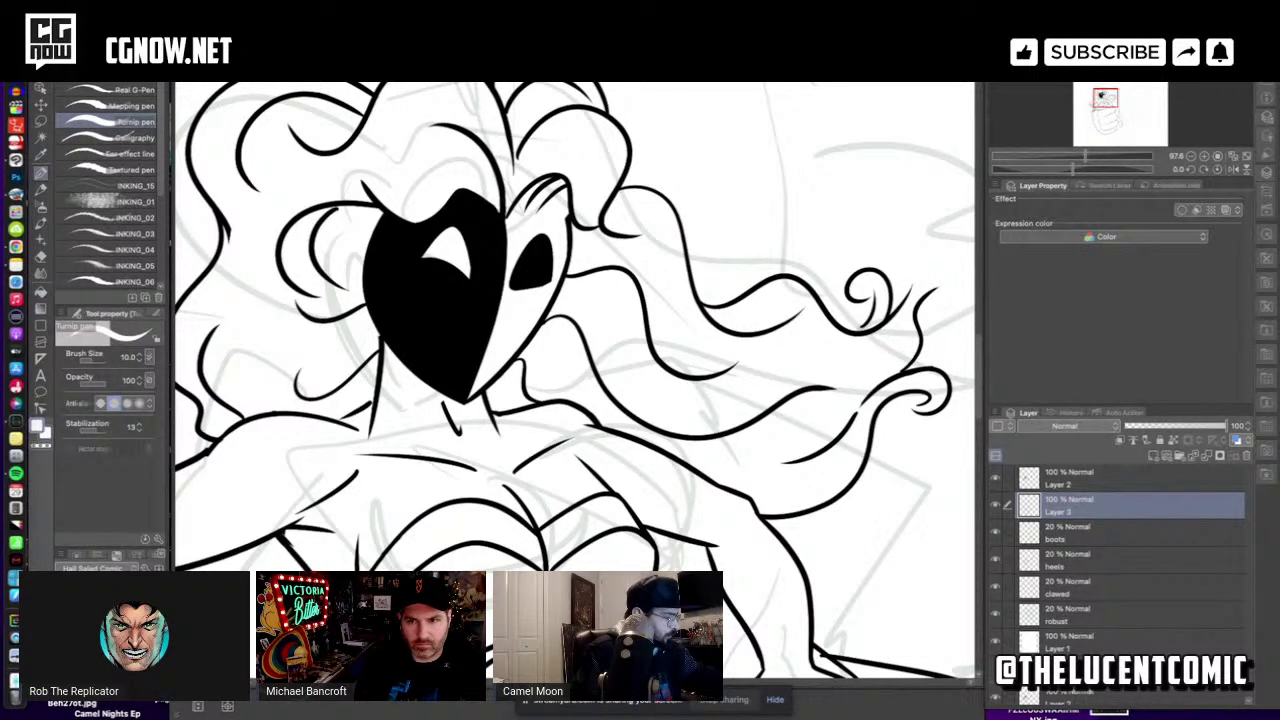
key("x")
key("x")
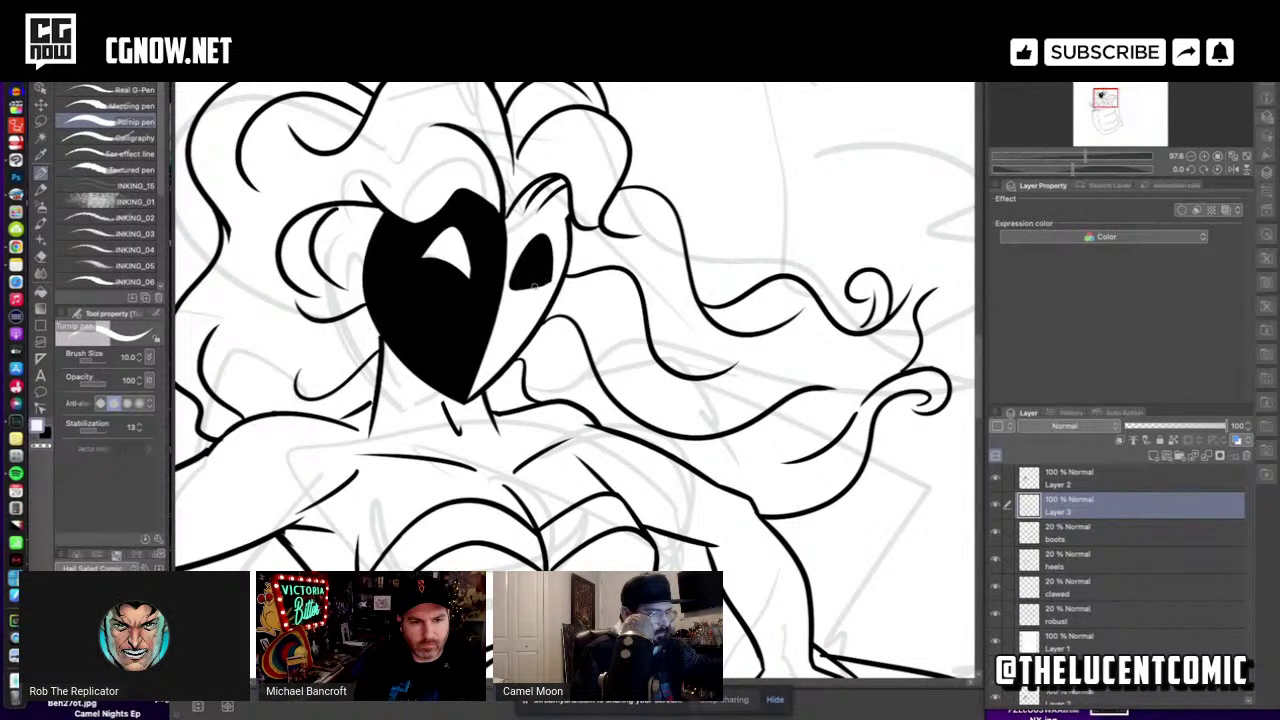
left_click(1054, 472)
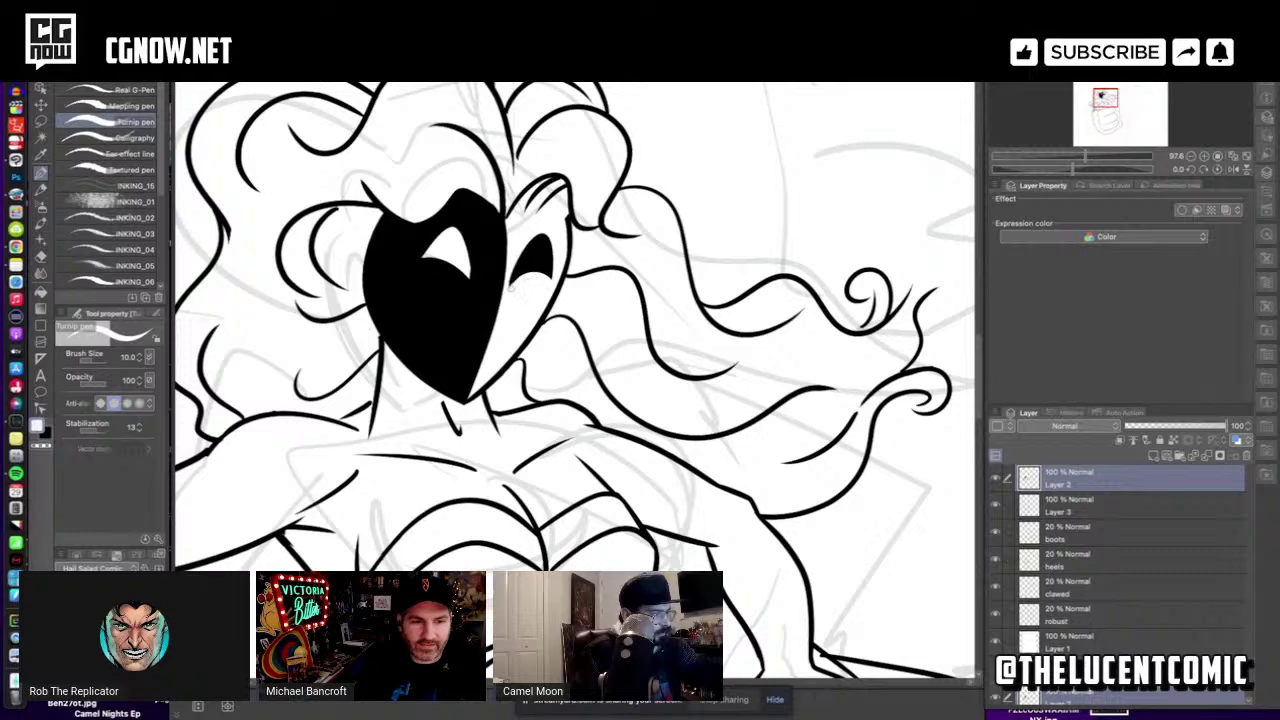
Undo the white curve painted over the lower part of the mask's black eye.
scroll(518, 283, "down", 3)
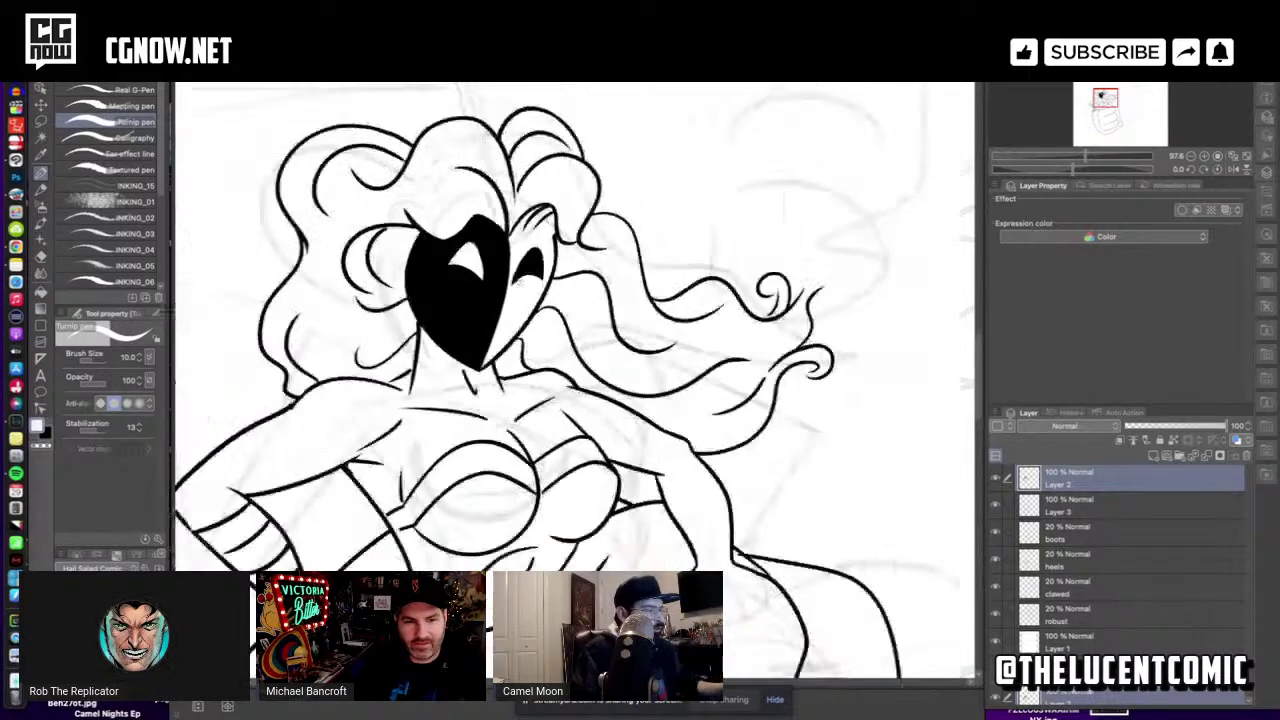
key("ctrl+plus")
key("ctrl+plus")
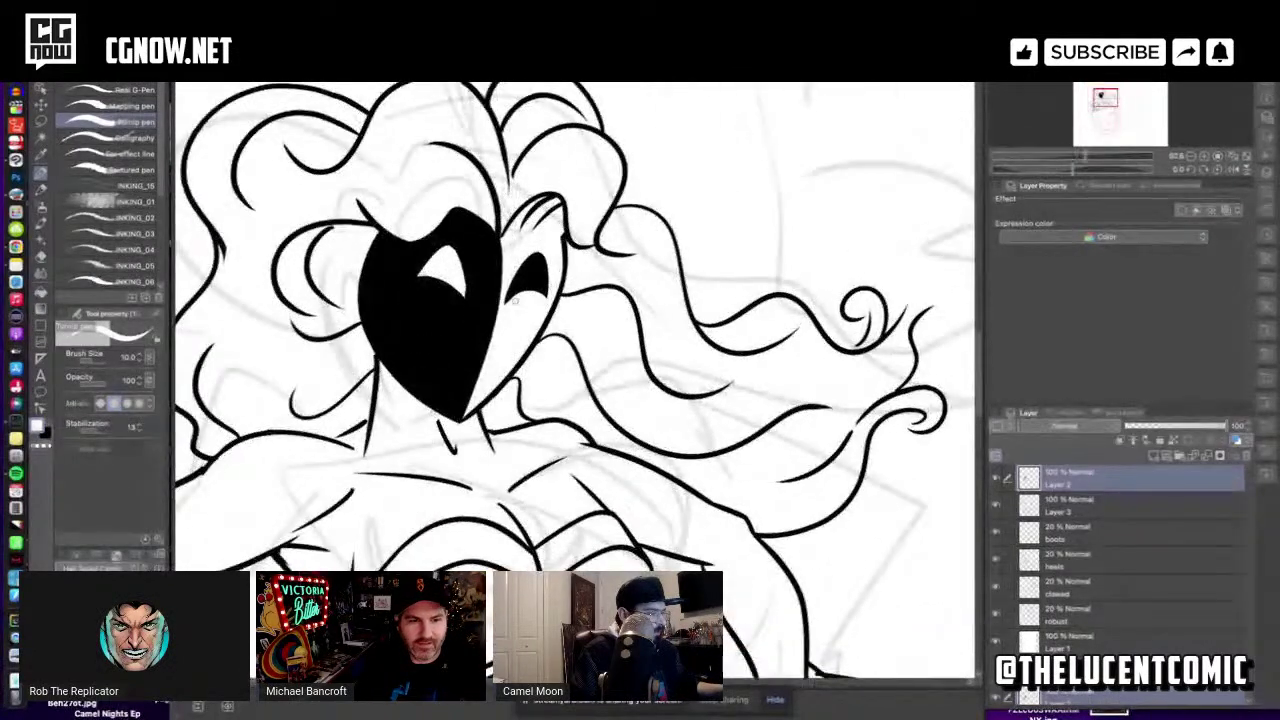
key("ctrl+plus")
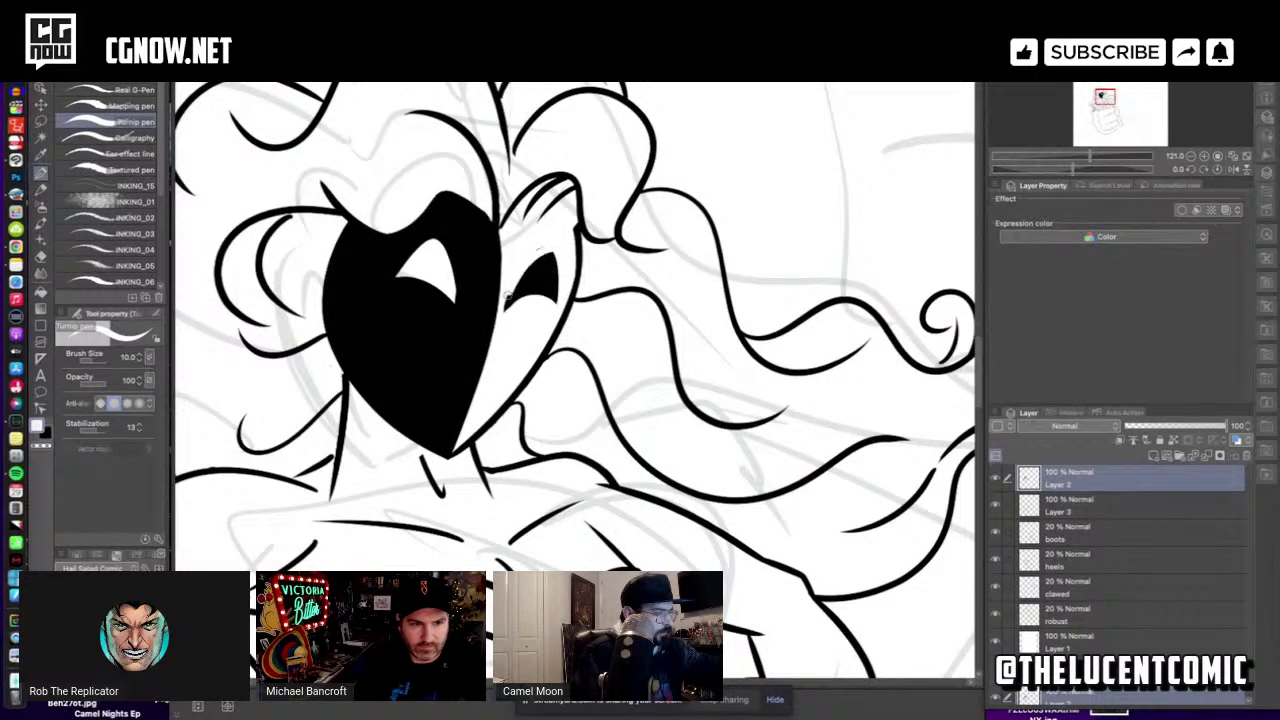
key("super+z")
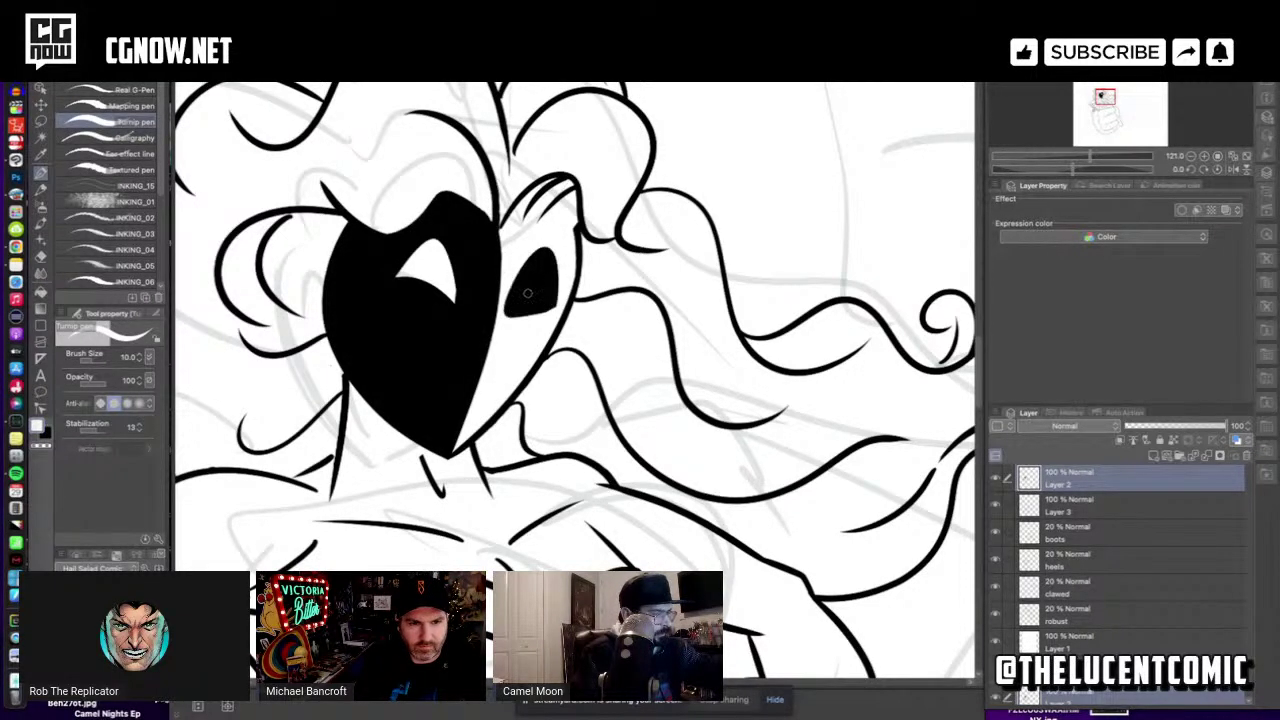
Try slanting both mask eyes by painting white over the black eye's top and black over the white eye's top.
mouse_move(553, 262)
left_mouse_down()
mouse_move(508, 308)
mouse_move(543, 251)
mouse_move(506, 296)
left_mouse_up()
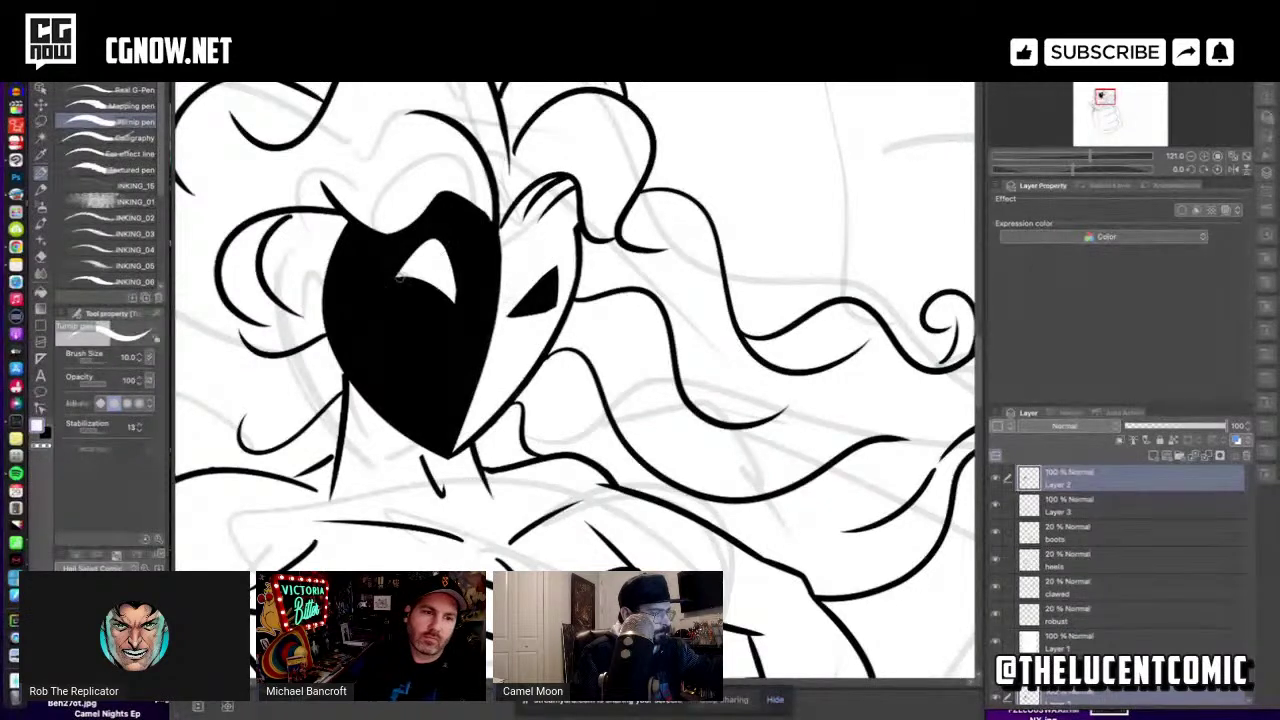
key("x")
left_click_drag(460, 294, 432, 241)
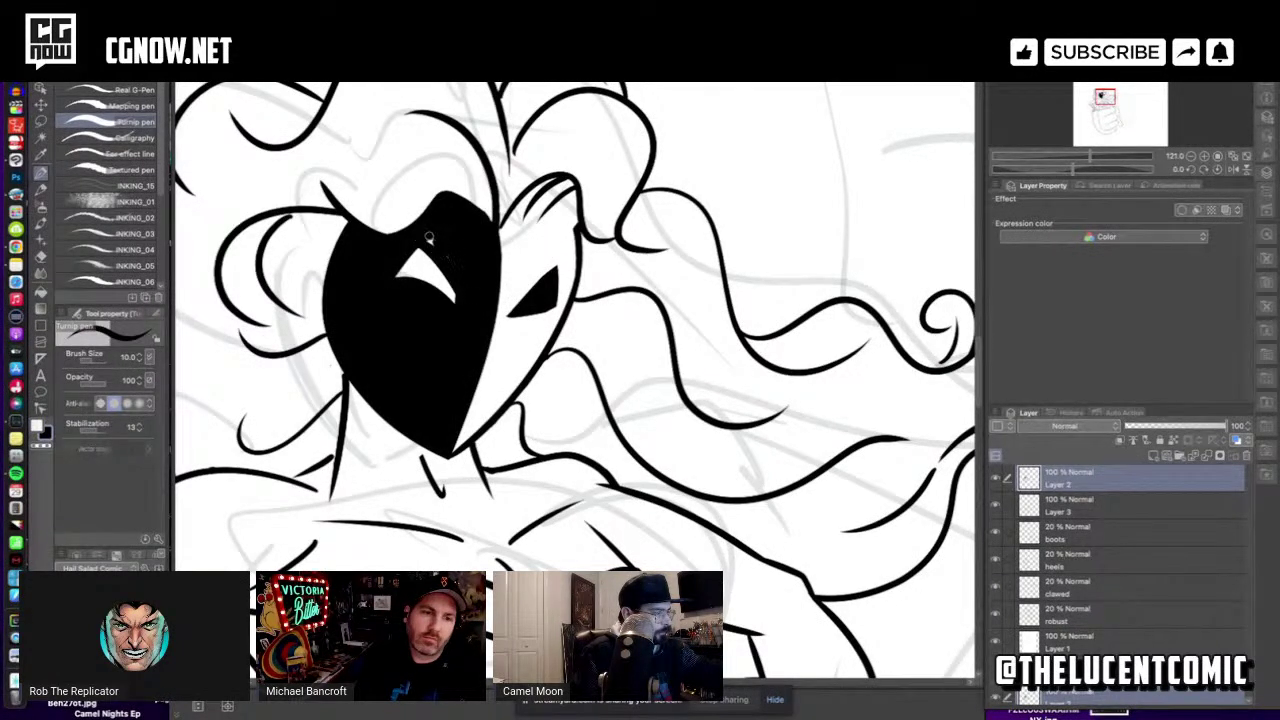
key("x")
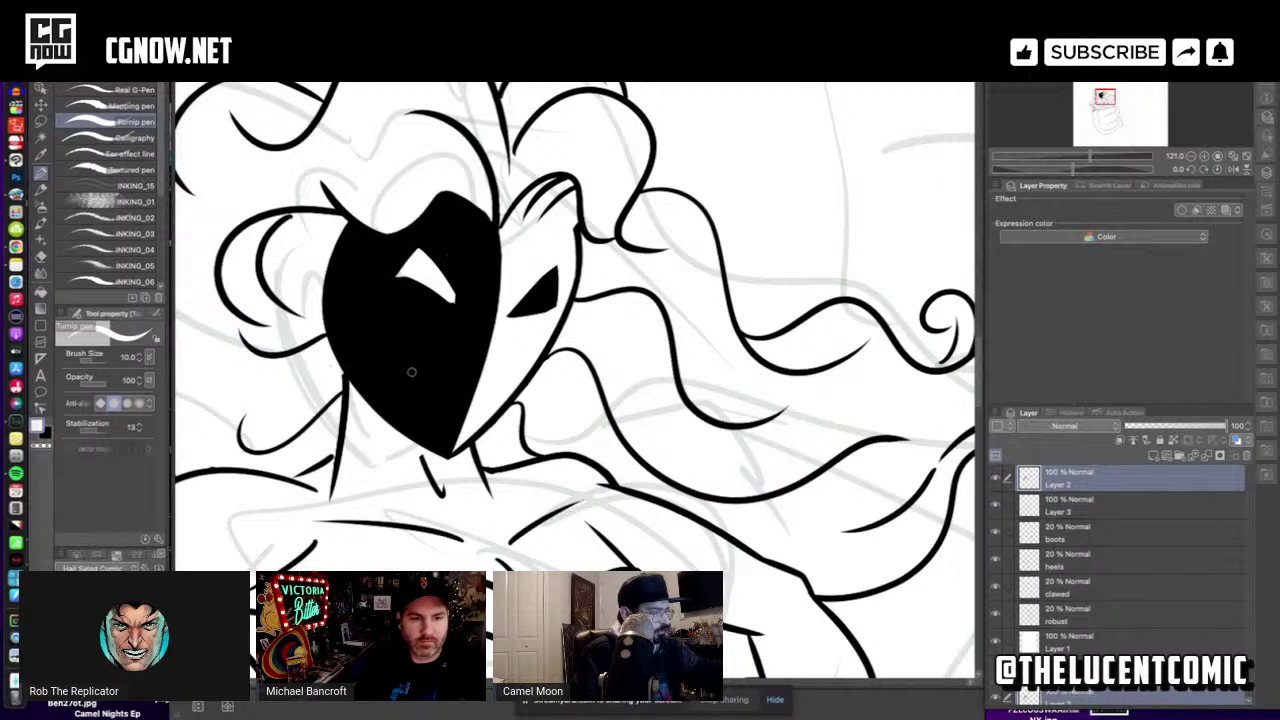
key("ctrl+z")
key("ctrl+z")
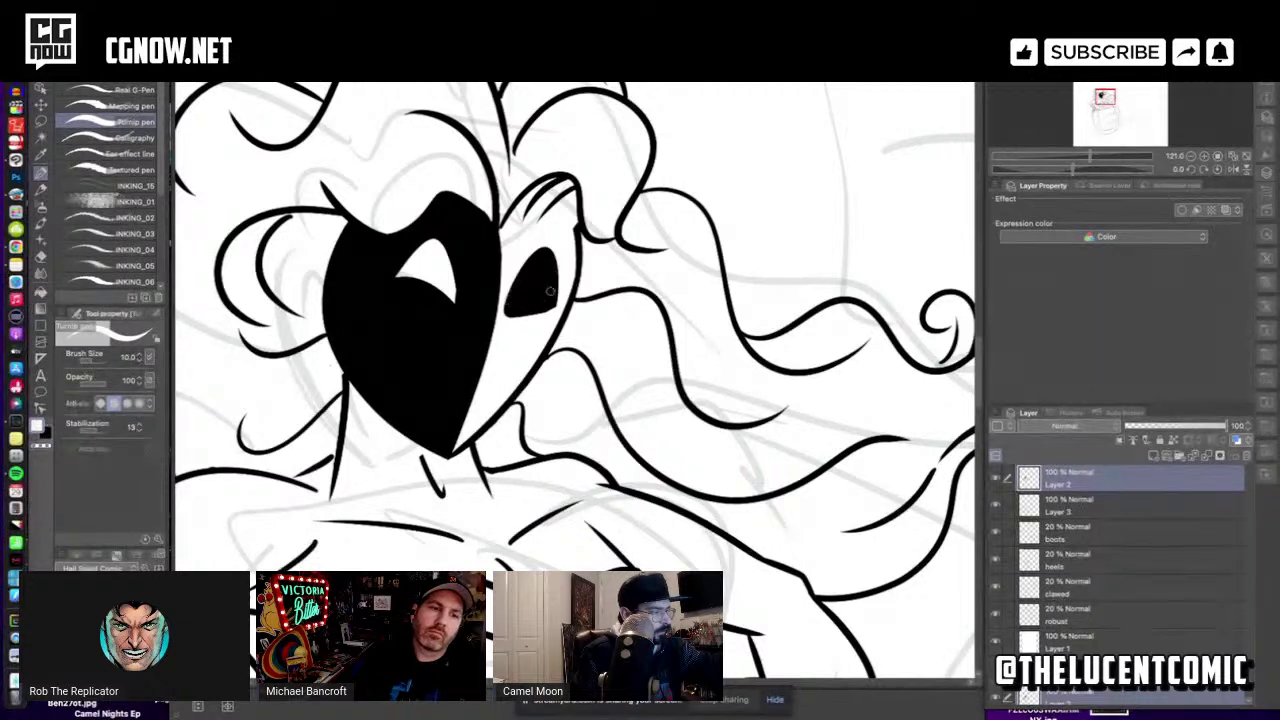
Try narrowing the mask's black eye to a thin slit with white paint, and touch up its edge in black.
mouse_move(507, 306)
left_mouse_down()
mouse_move(557, 284)
mouse_move(553, 263)
mouse_move(522, 290)
mouse_move(538, 258)
mouse_move(547, 272)
left_mouse_up()
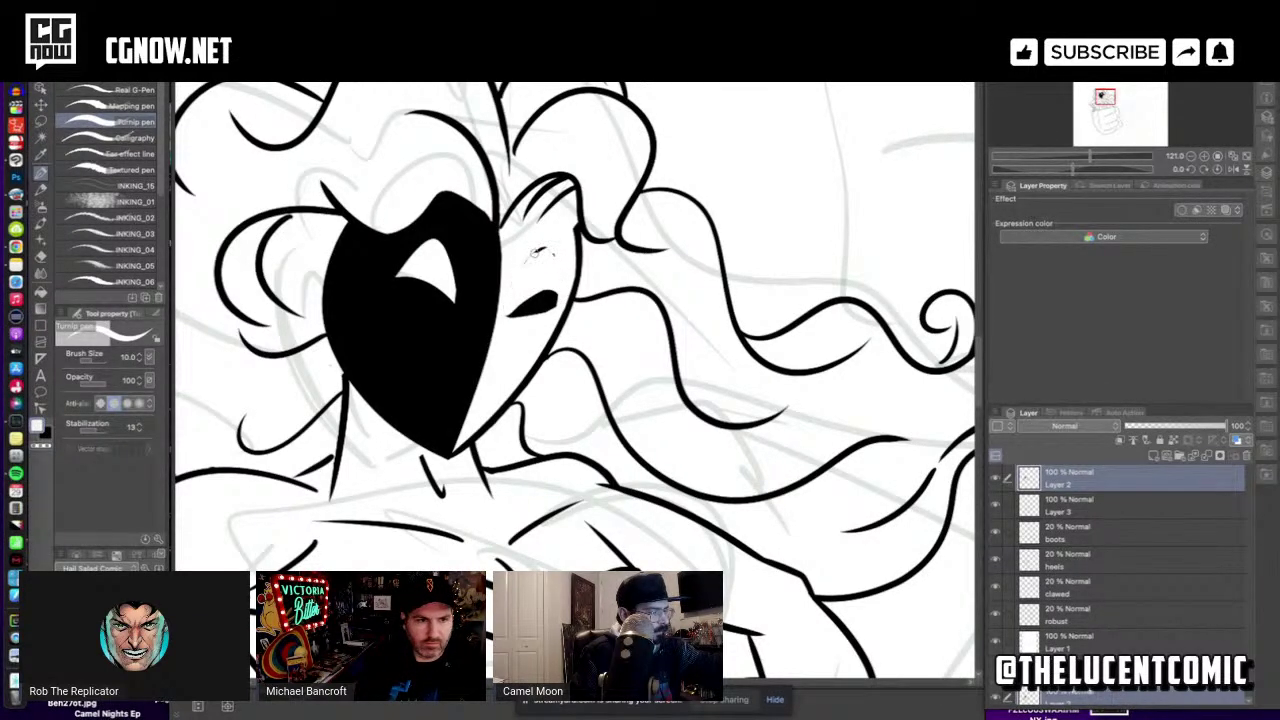
key("p")
key("p")
key("x")
mouse_move(532, 289)
left_mouse_down()
mouse_move(556, 300)
mouse_move(531, 296)
left_mouse_up()
key("x")
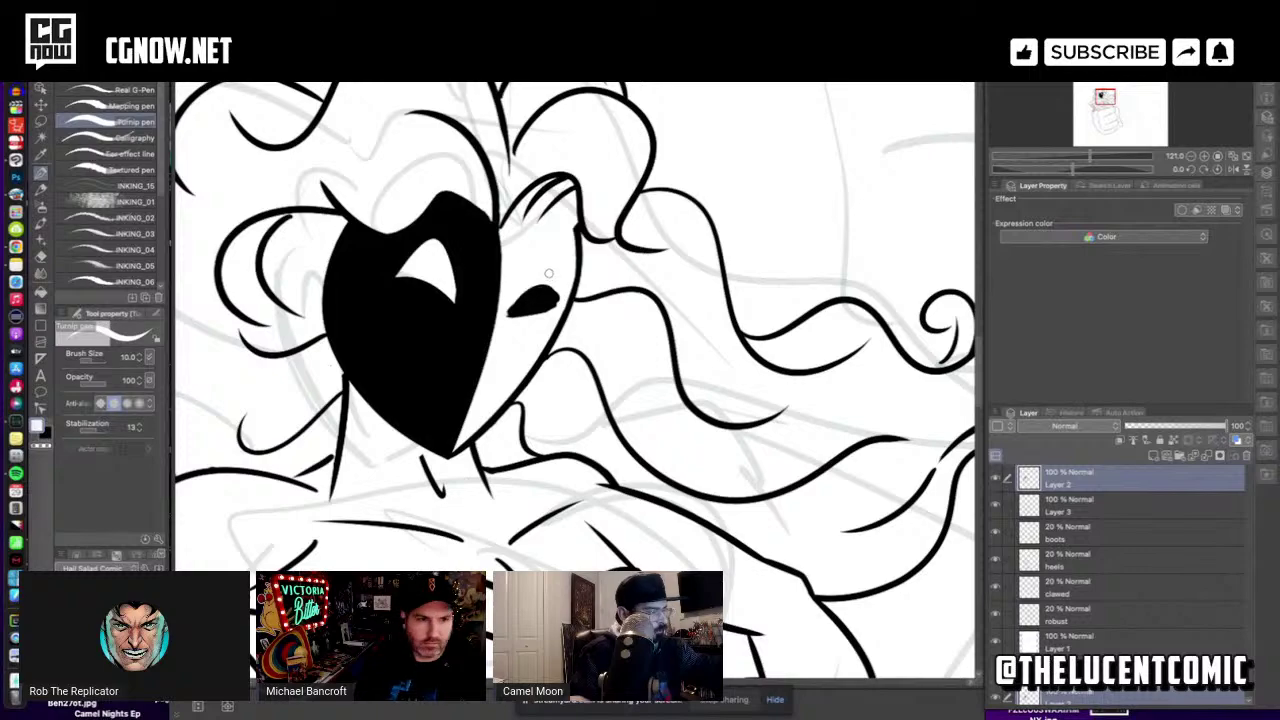
Undo the shape changes made to both of the mask's eyes.
scroll(548, 277, "down", 6)
scroll(519, 264, "up", 4)
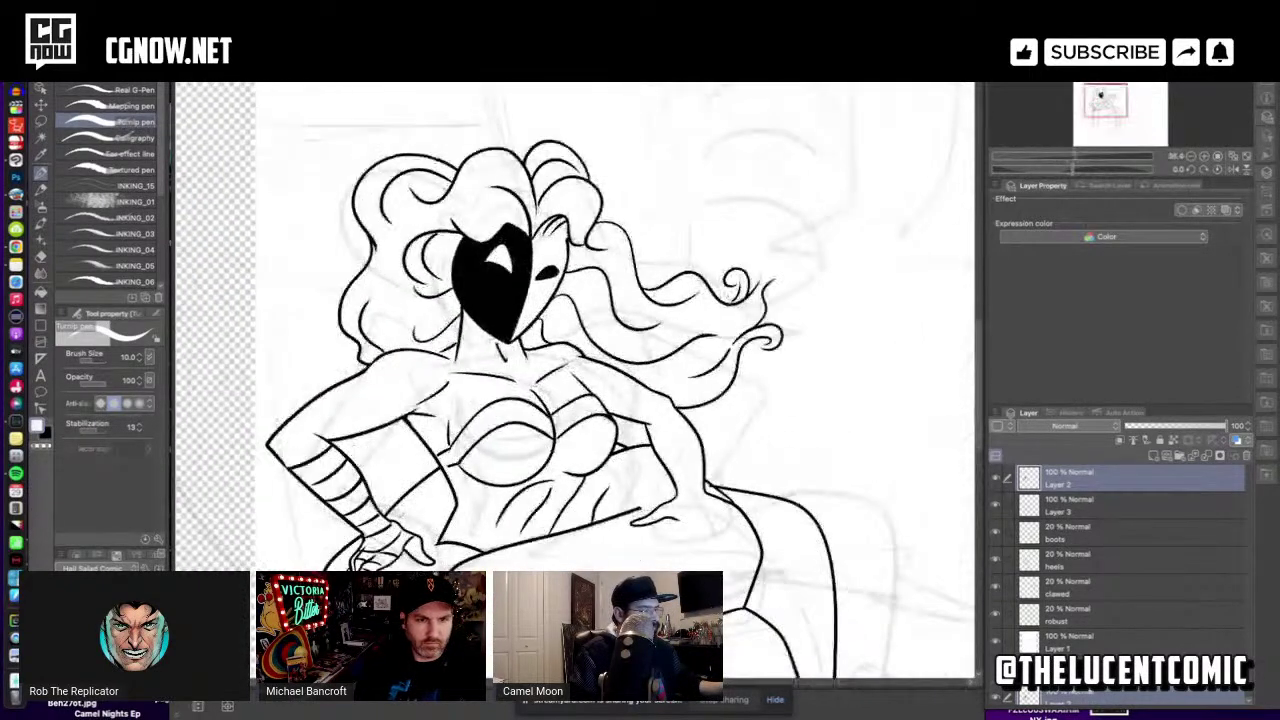
scroll(519, 264, "down", 1)
scroll(555, 262, "up", 3)
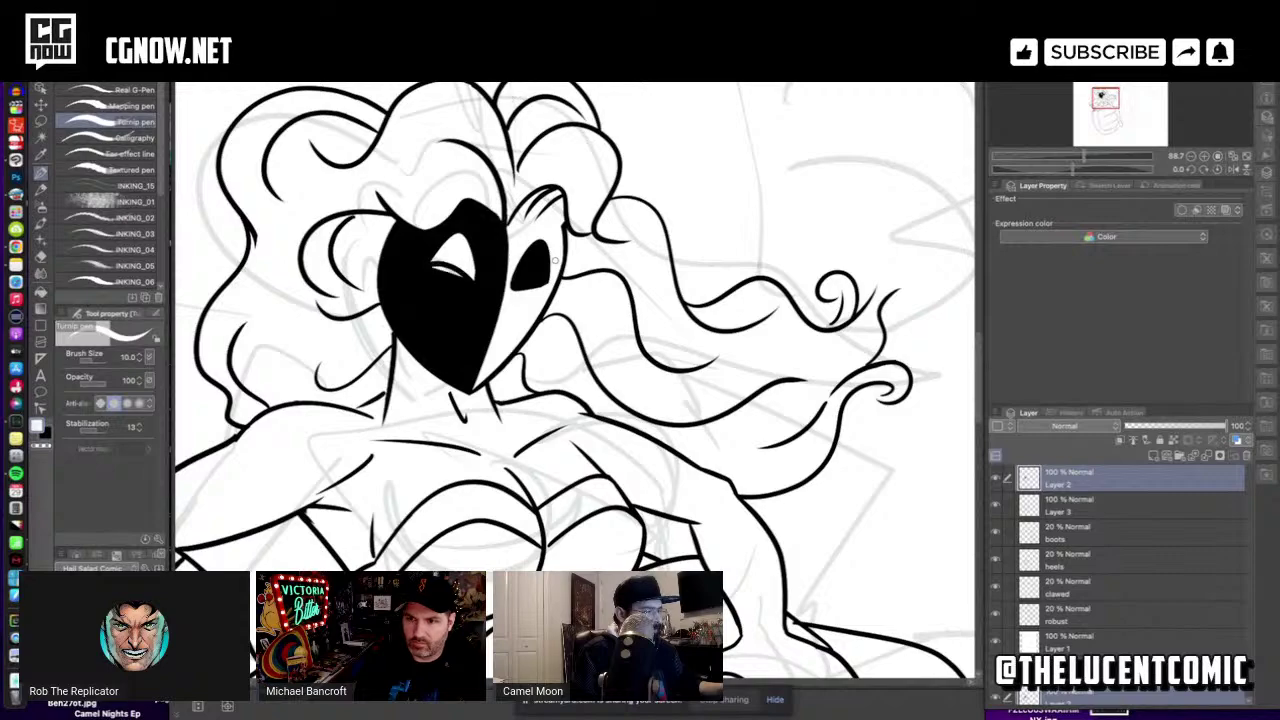
scroll(555, 260, "down", 2)
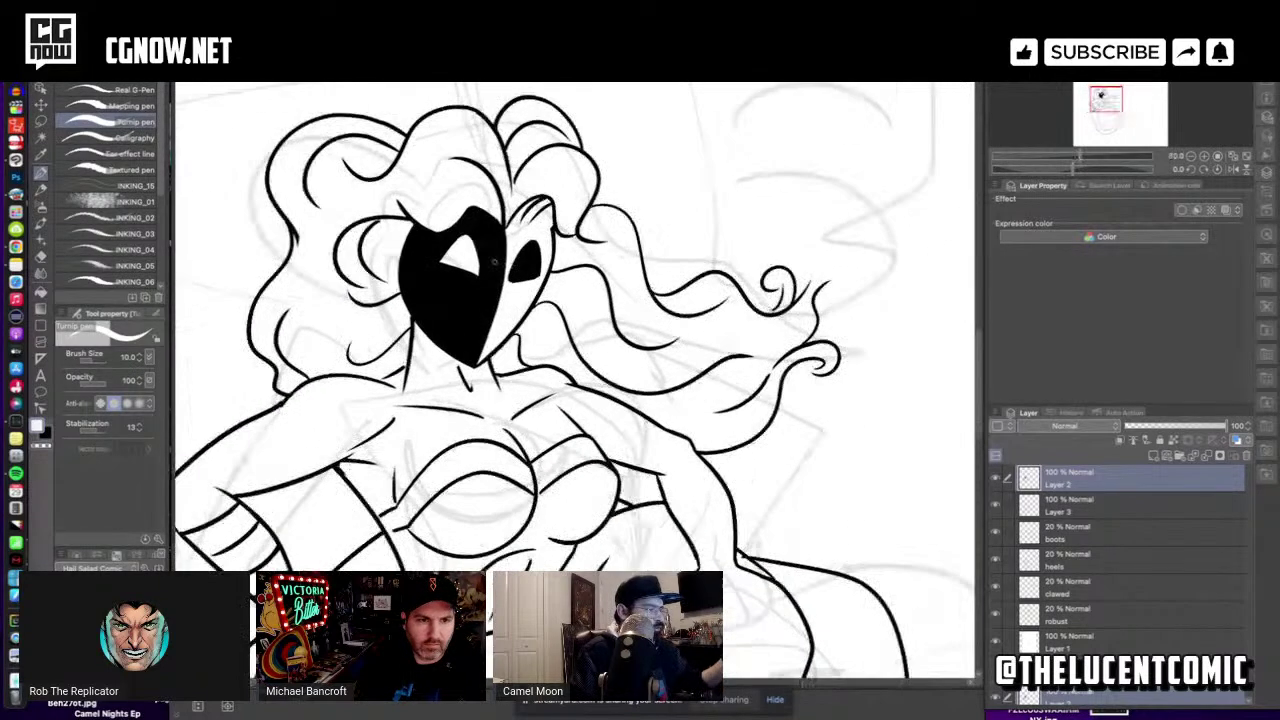
Try reshaping the white eye on the mask's black half into a slanted half-moon with black and white paint.
scroll(495, 262, "down", 2)
scroll(465, 262, "up", 3)
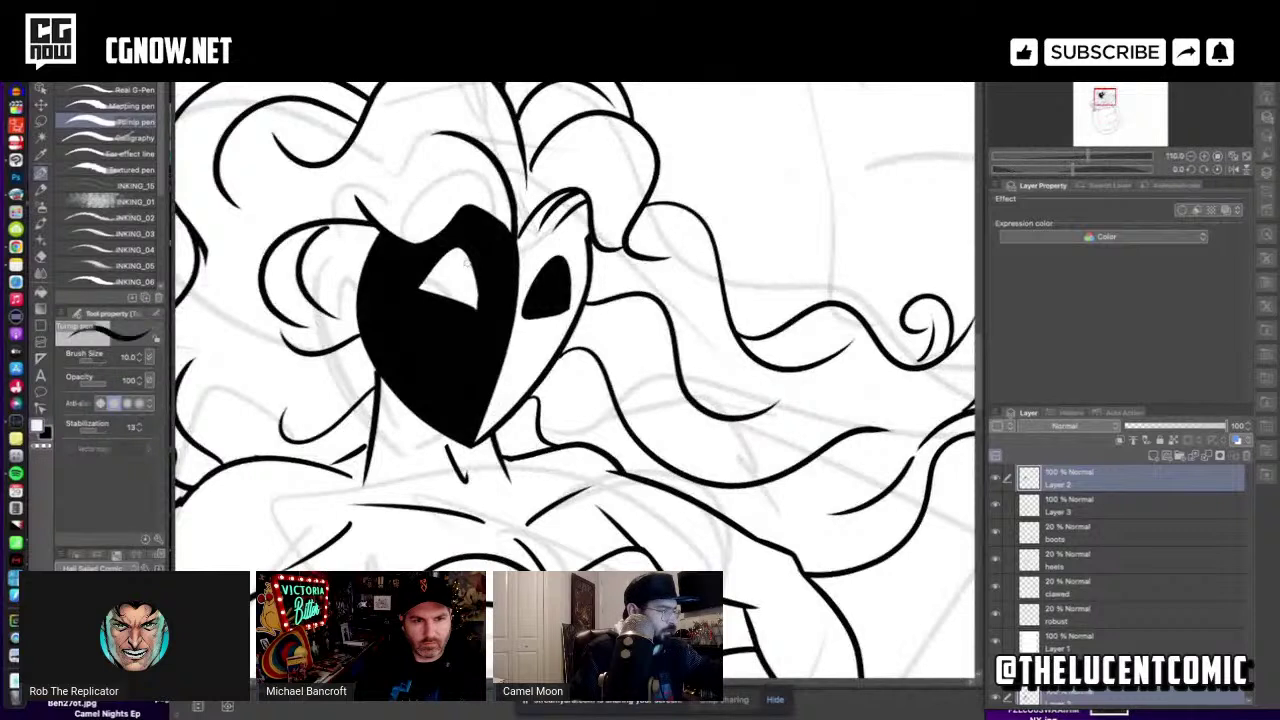
left_click_drag(451, 241, 452, 299)
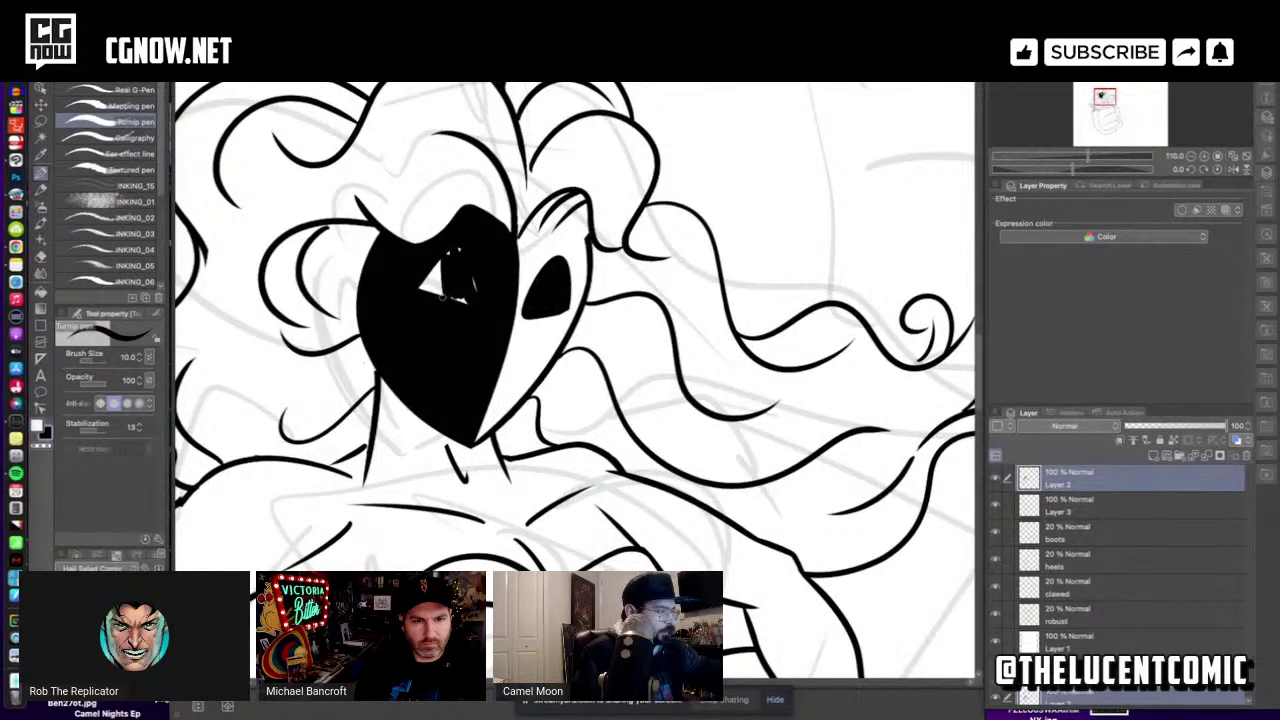
key("super+z")
key("x")
mouse_move(442, 260)
left_mouse_down()
mouse_move(454, 298)
mouse_move(484, 288)
left_mouse_up()
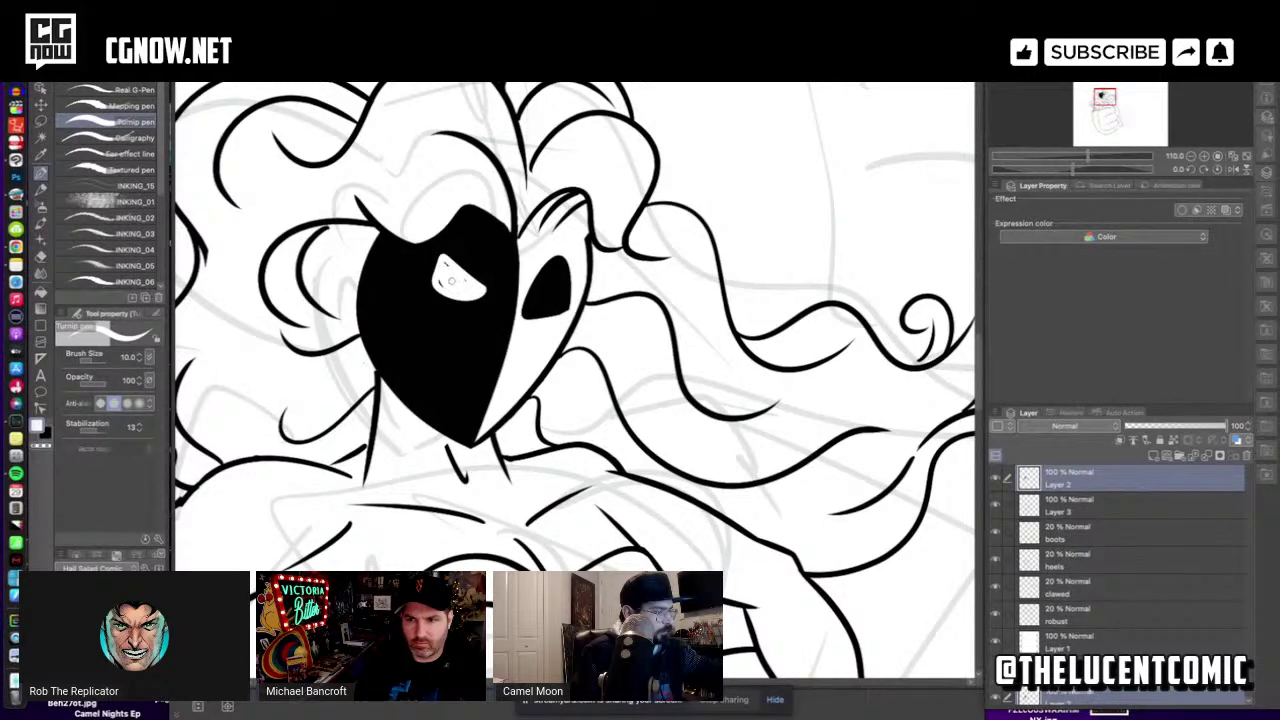
scroll(454, 294, "down", 3)
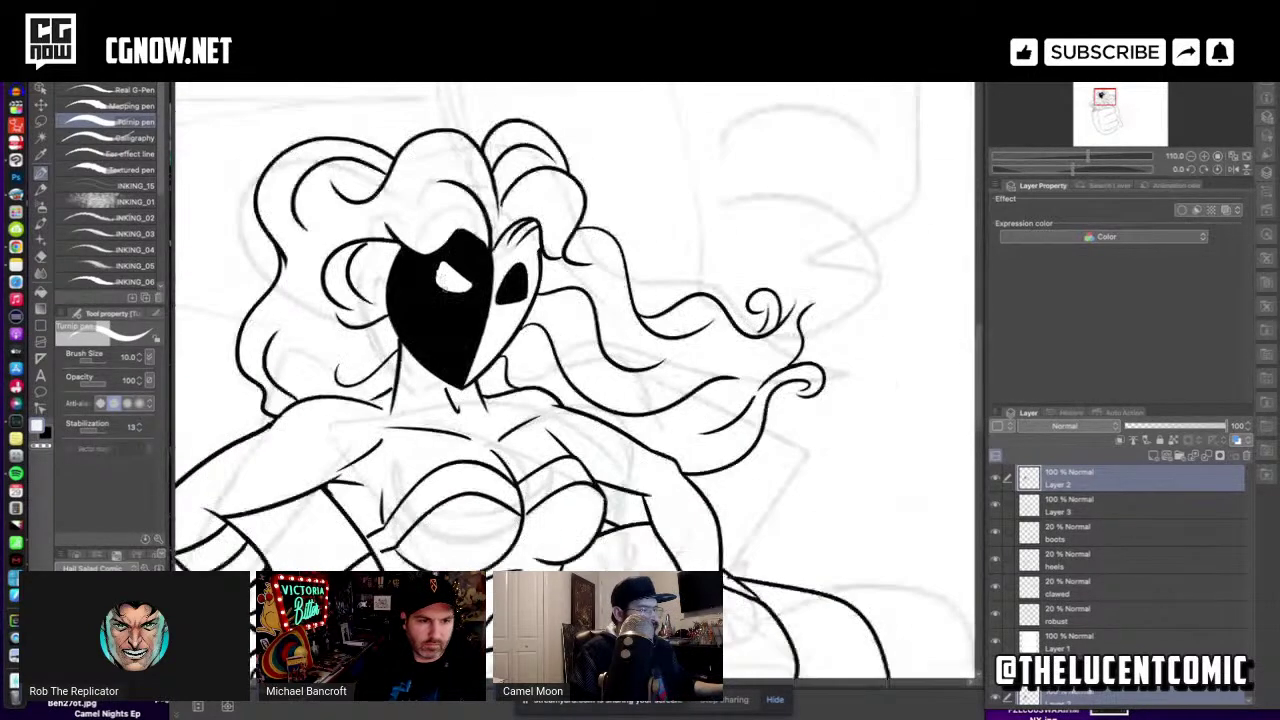
scroll(467, 304, "up", 2)
Undo the half-moon reshaping of the white eye on the mask's black half.
key("super+z")
key("super+z")
key("super+z")
scroll(465, 307, "down", 5)
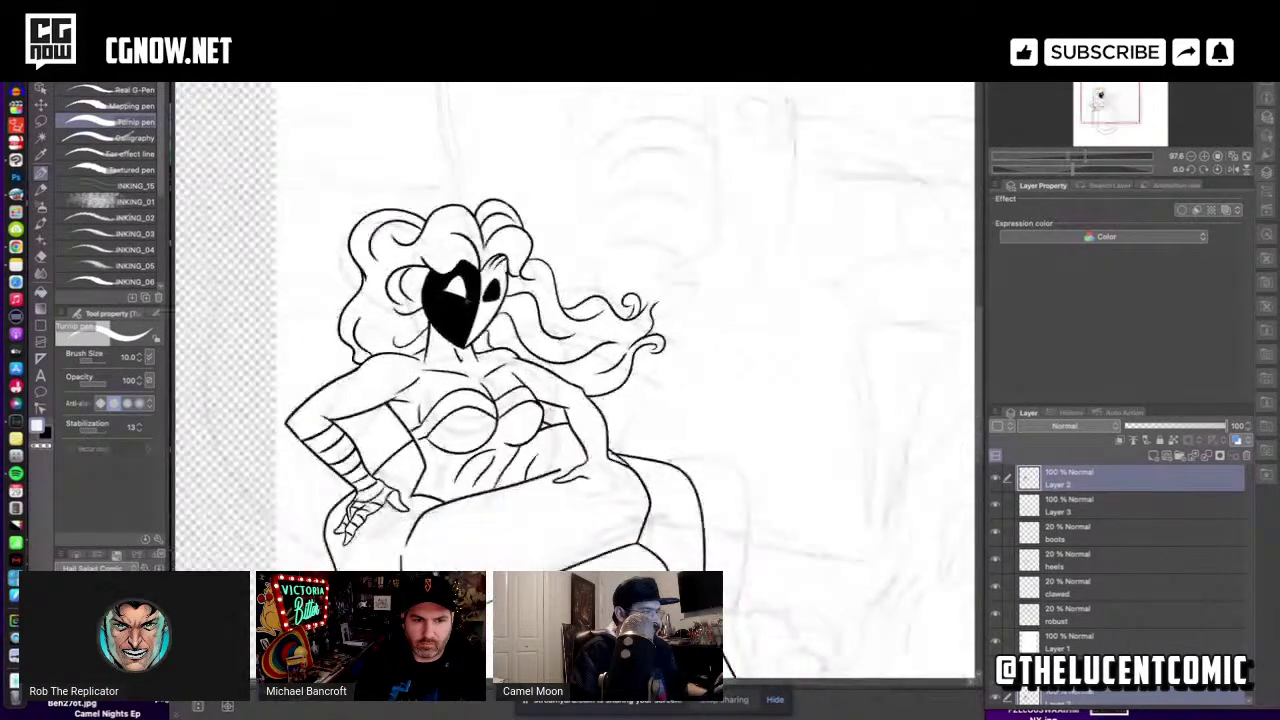
scroll(480, 320, "up", 3)
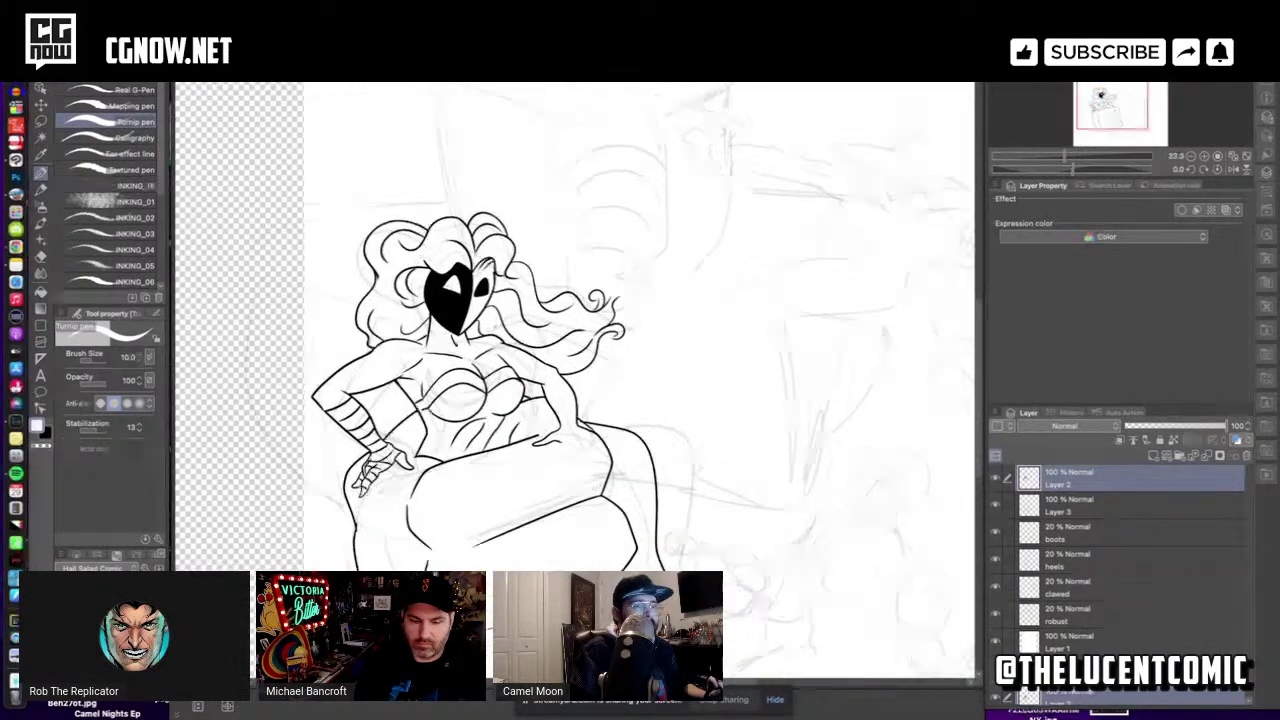
scroll(485, 280, "up", 2)
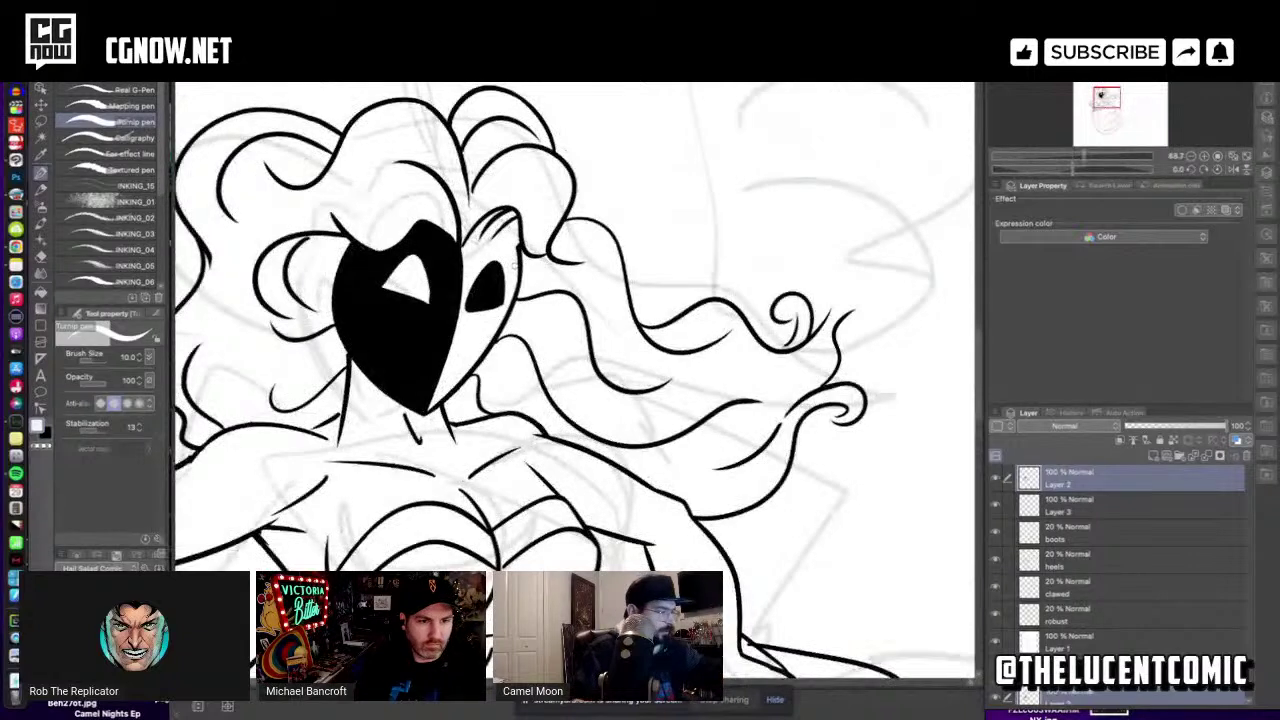
Try reducing both mask eyes to thin slits by painting white over the black eye and black over the white eye.
mouse_move(497, 307)
left_mouse_down()
mouse_move(492, 285)
mouse_move(466, 312)
left_mouse_up()
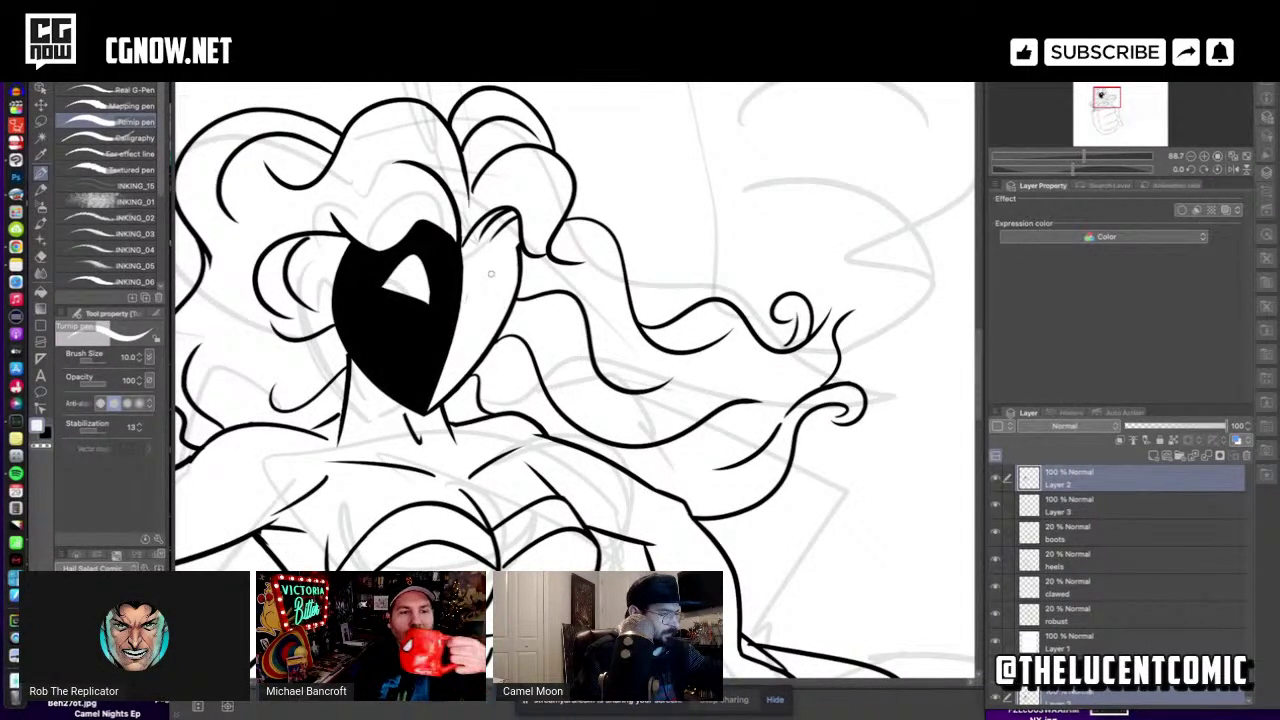
key("x")
mouse_move(428, 258)
left_mouse_down()
mouse_move(426, 300)
mouse_move(420, 265)
mouse_move(408, 305)
mouse_move(405, 255)
mouse_move(377, 293)
mouse_move(374, 281)
left_mouse_up()
key("x")
key("x")
scroll(490, 298, "down", 2)
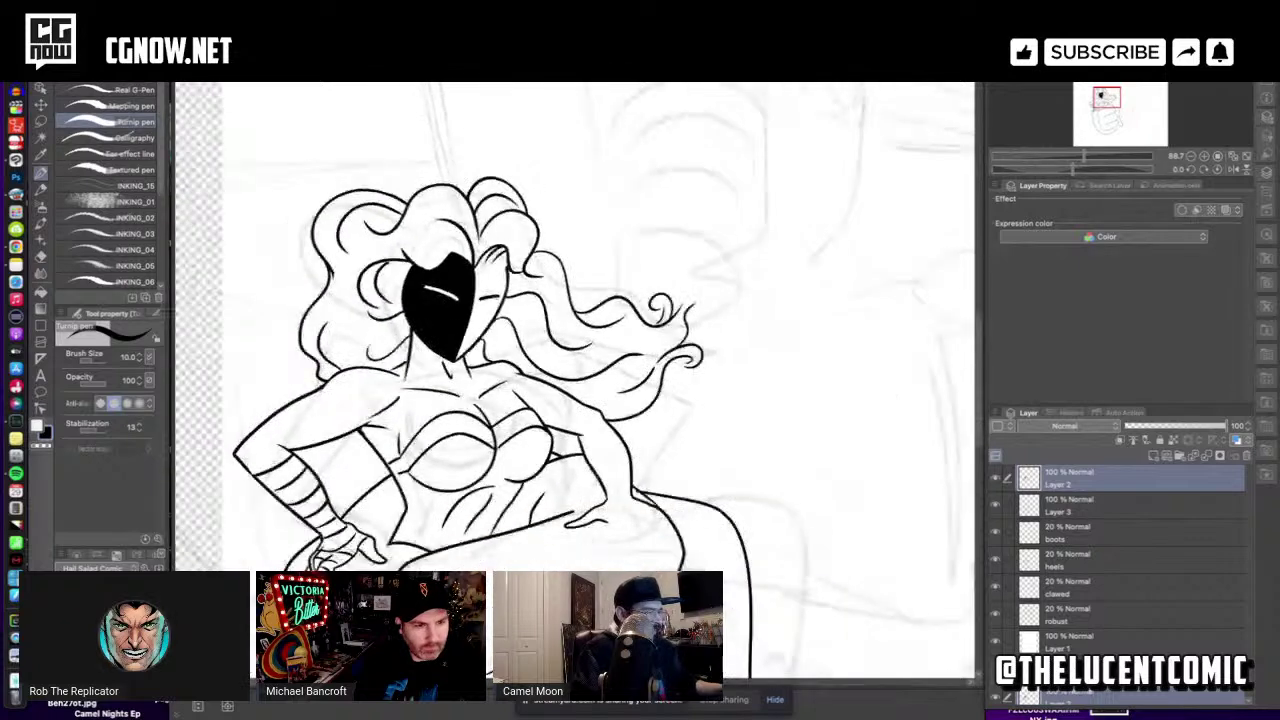
scroll(490, 298, "up", 2)
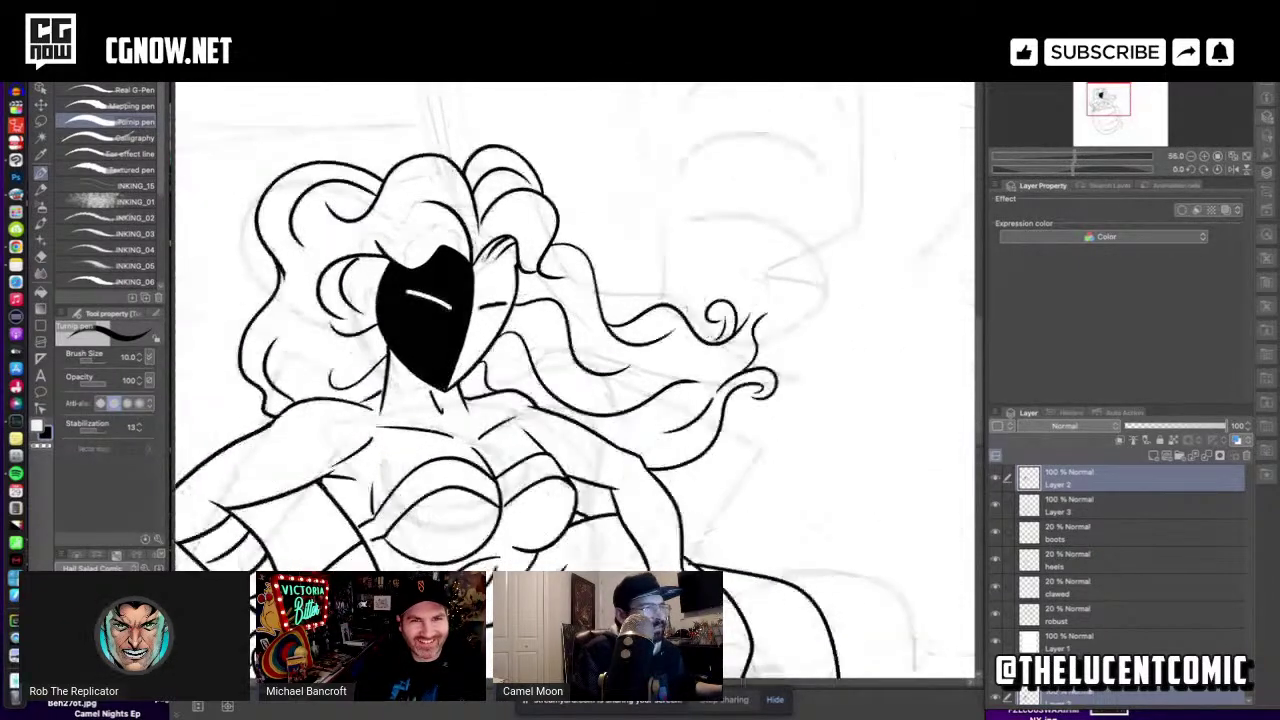
scroll(505, 265, "down", 1)
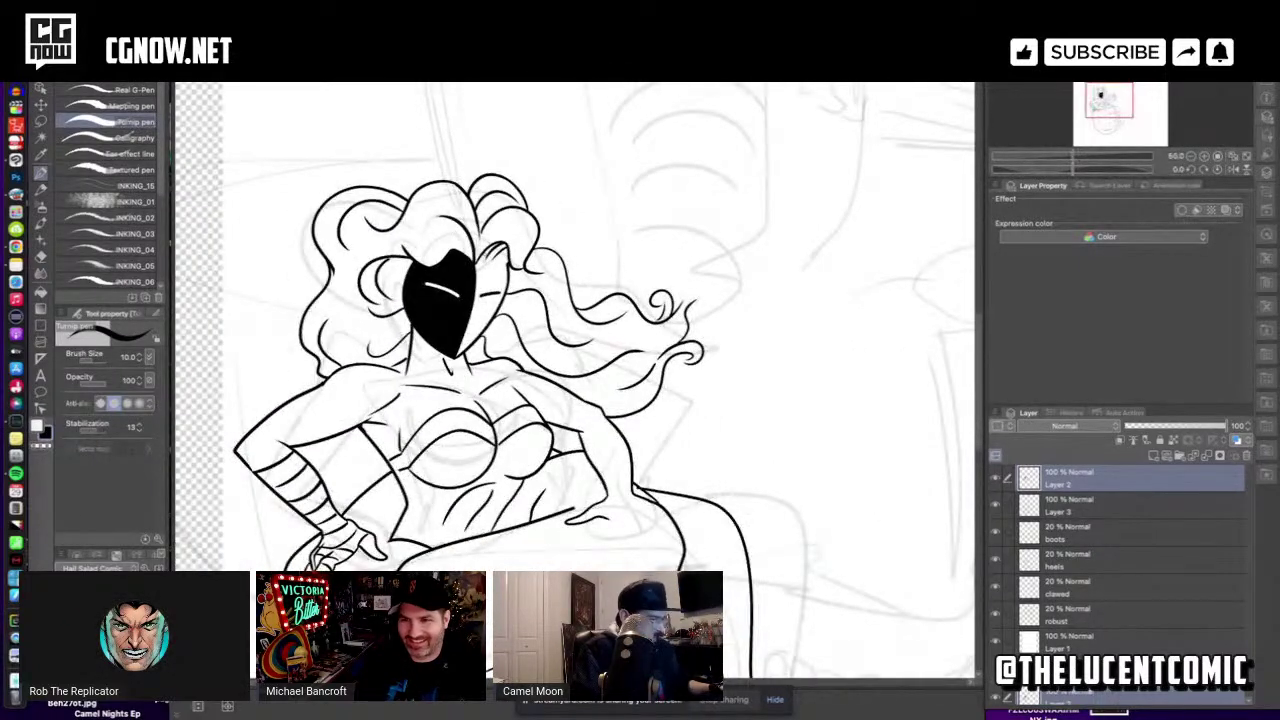
Undo the thin-slit versions of both mask eyes.
key("super+z")
key("super+z")
key("super+z")
key("super+z")
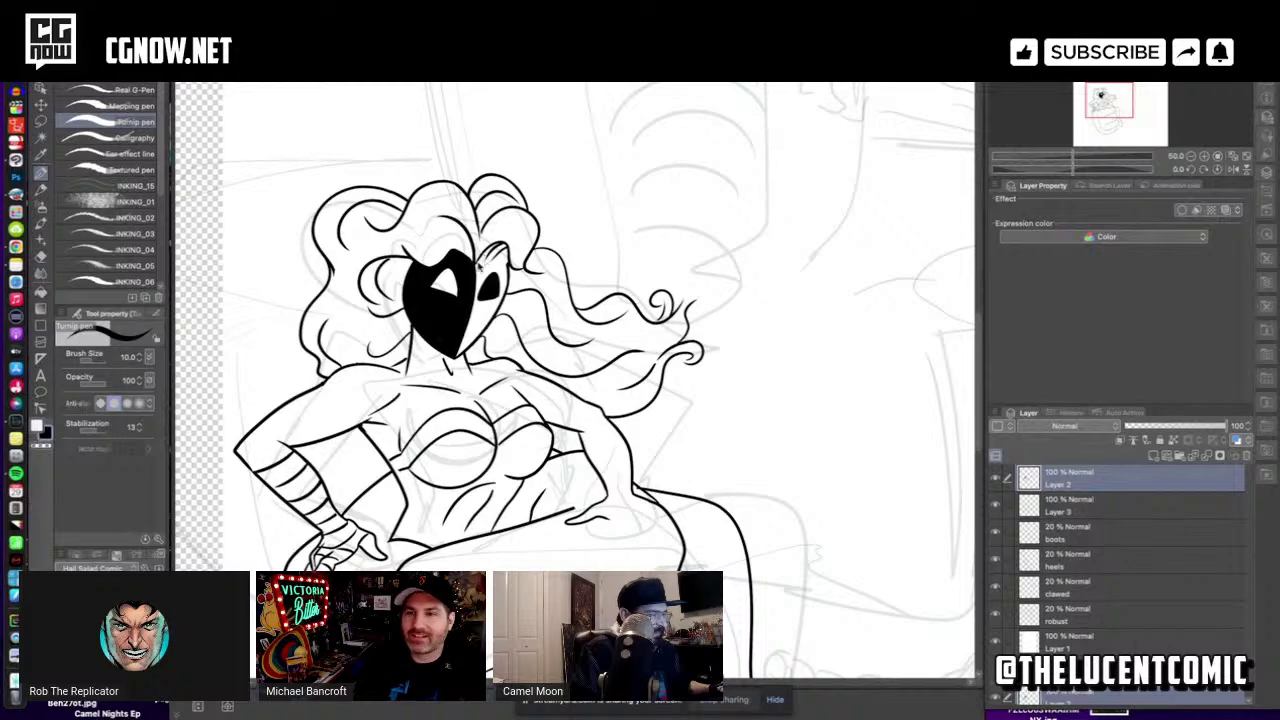
scroll(462, 267, "down", 2)
scroll(471, 265, "down", 2)
scroll(445, 276, "up", 5)
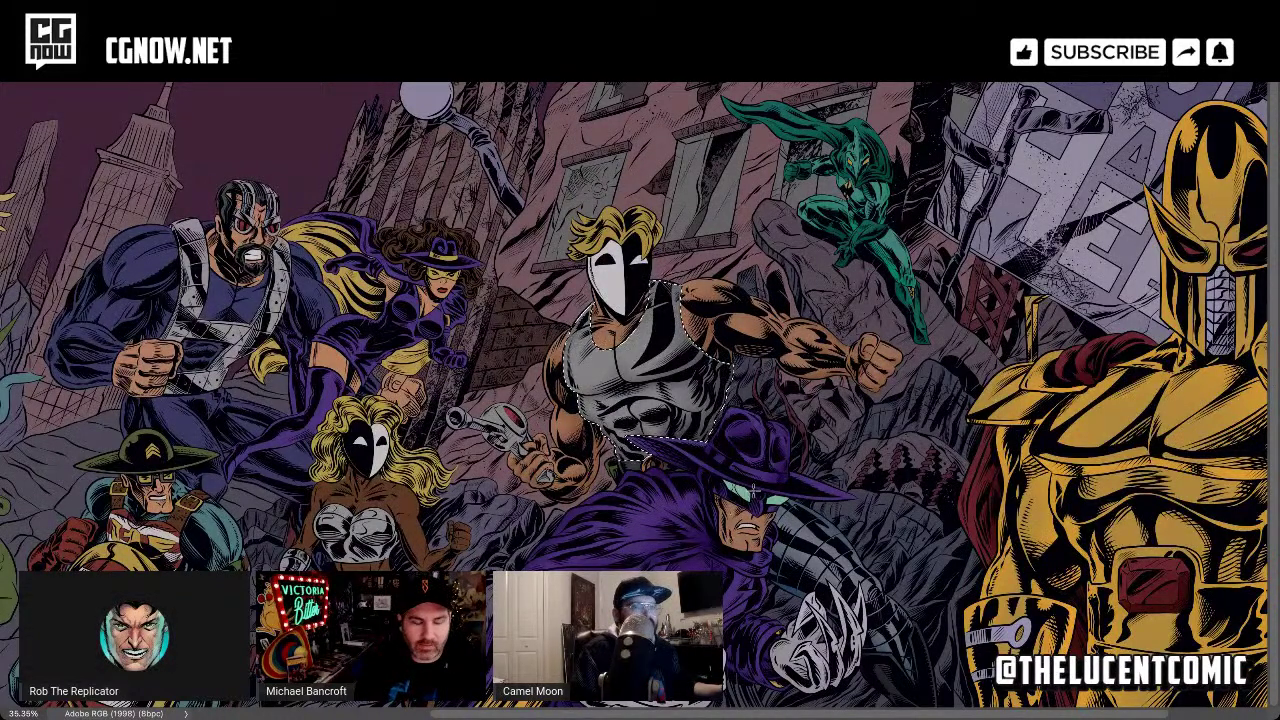
In the coloured group scene in Photoshop, clear the selections around the blond masked man's grey shirt and pistol.
key("ctrl+d")
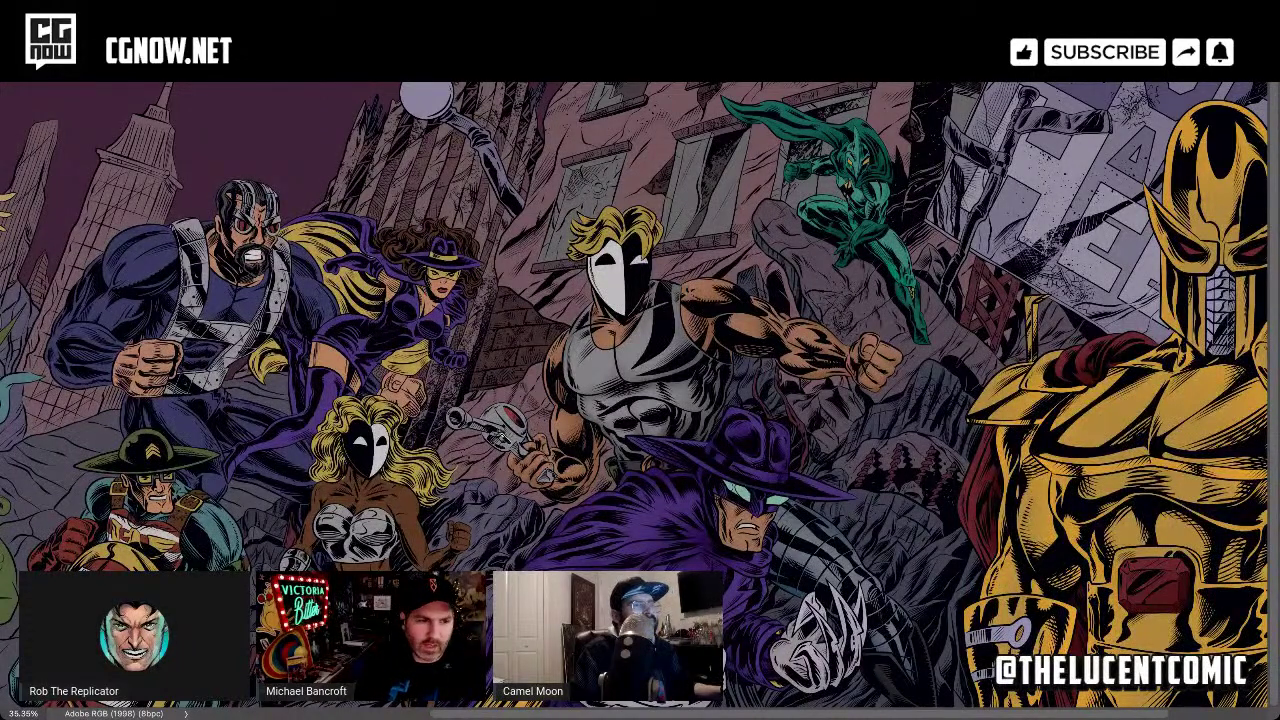
key("ctrl+z")
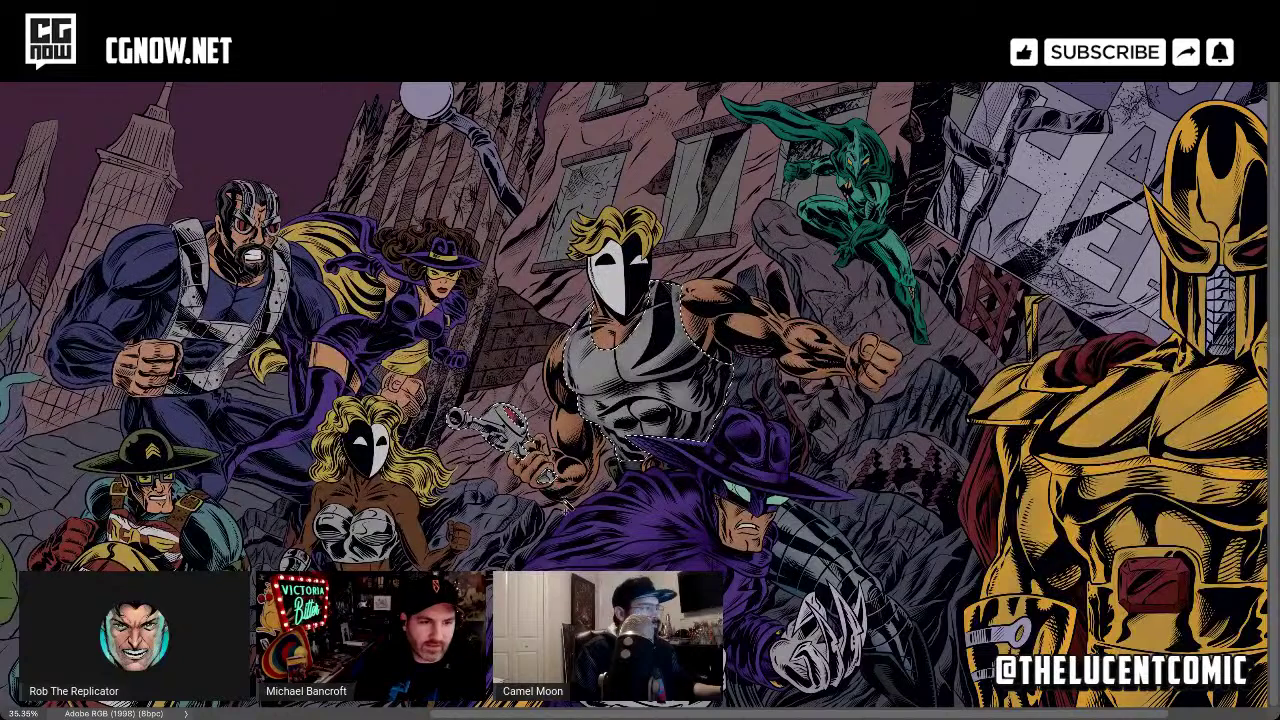
key("ctrl+z")
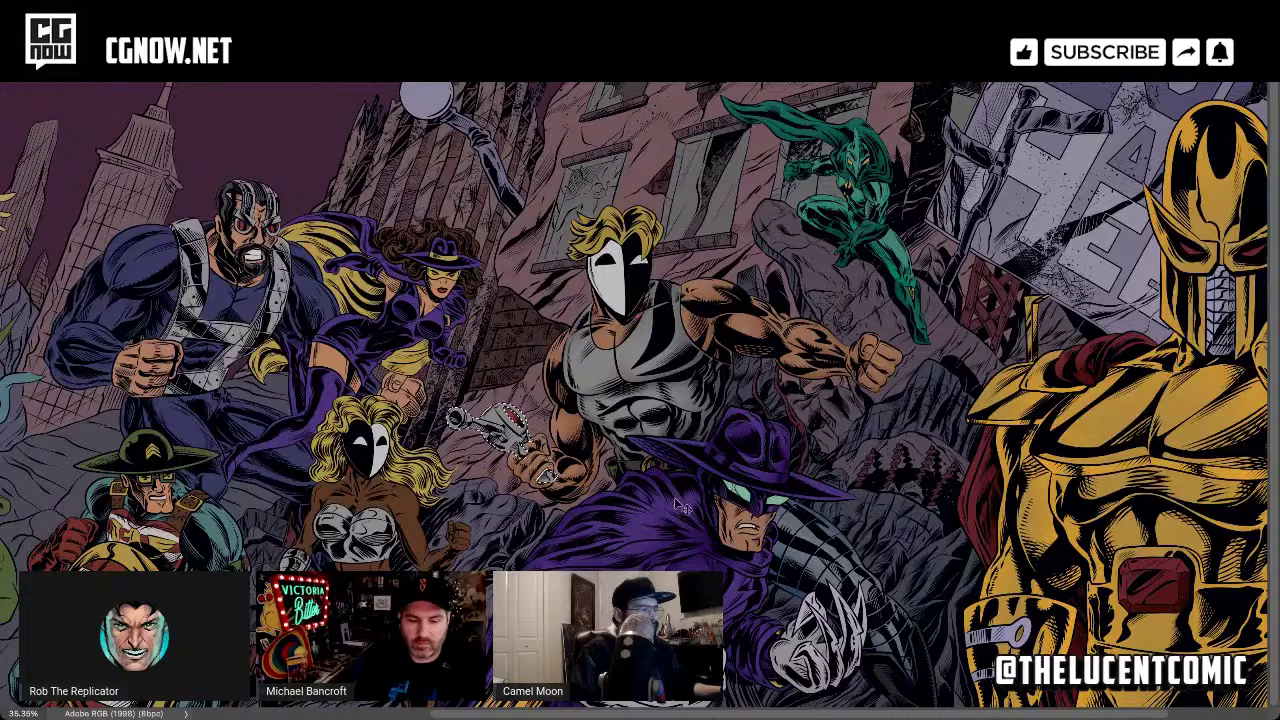
key("ctrl+d")
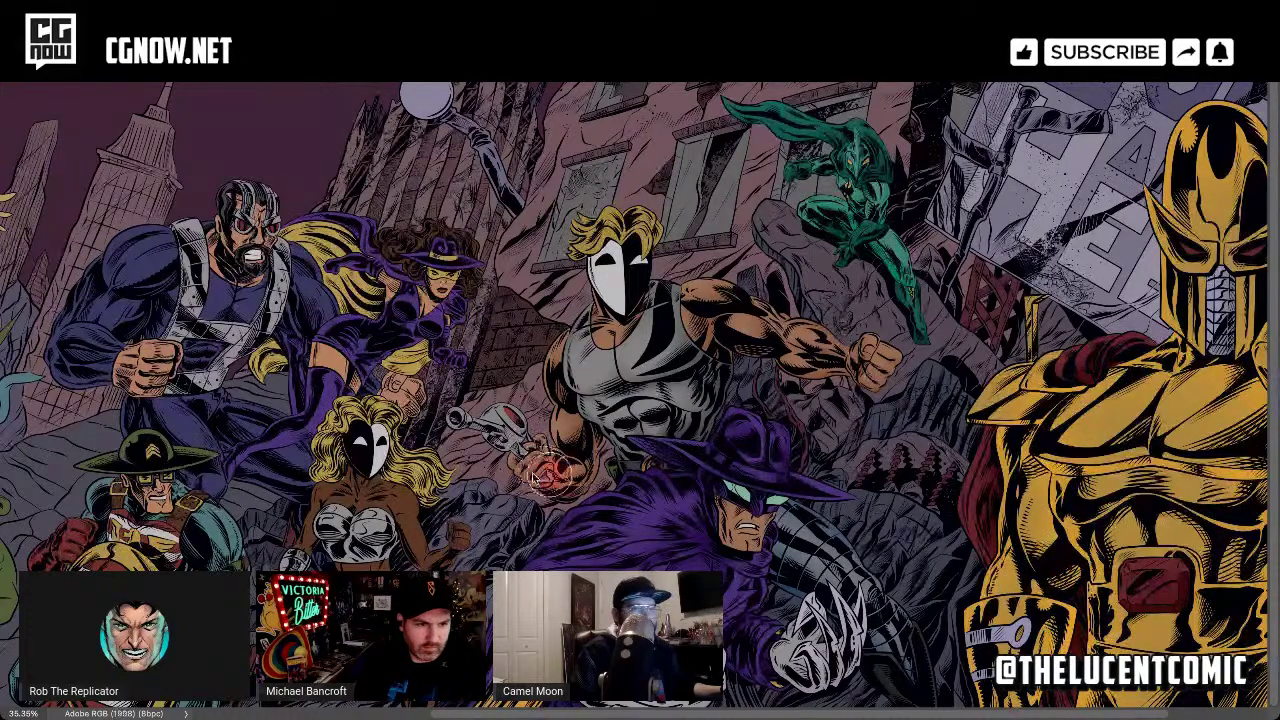
Shade the blond masked man's pistol and the metal piece at his gun hand in blue-grey.
left_click_drag(533, 470, 715, 466)
left_click_drag(1062, 406, 1157, 383)
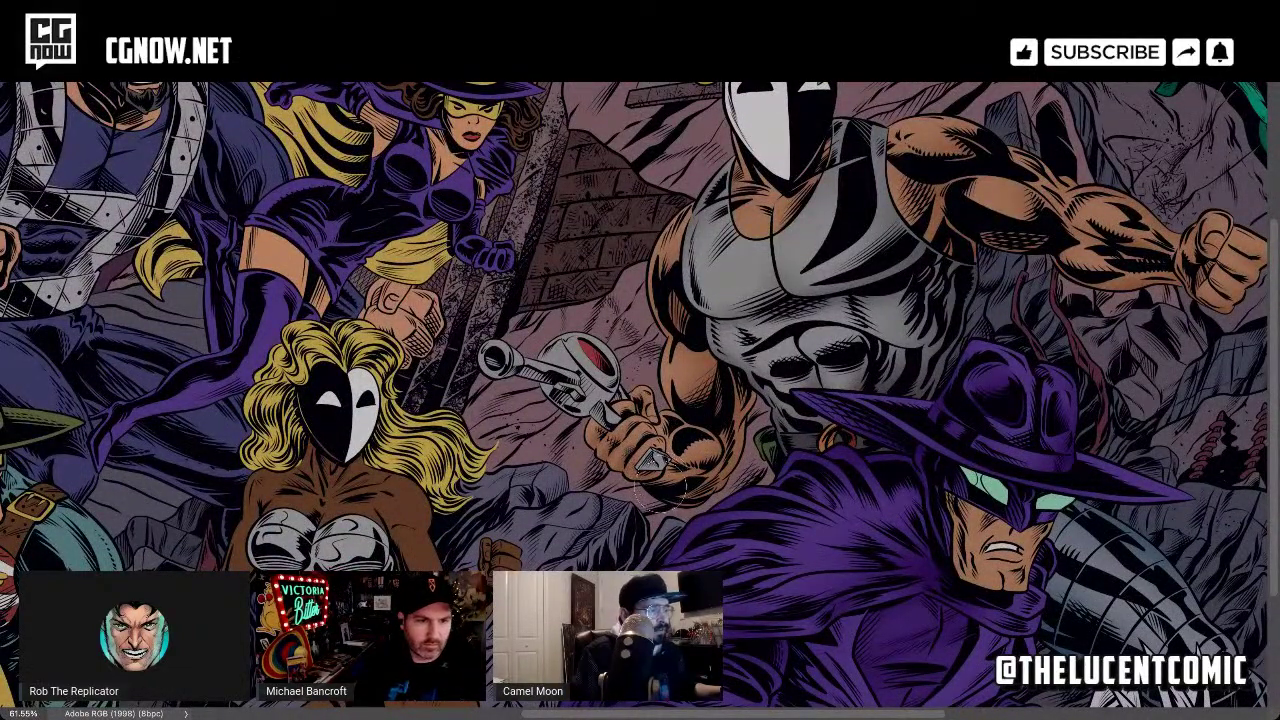
left_click_drag(681, 483, 662, 486)
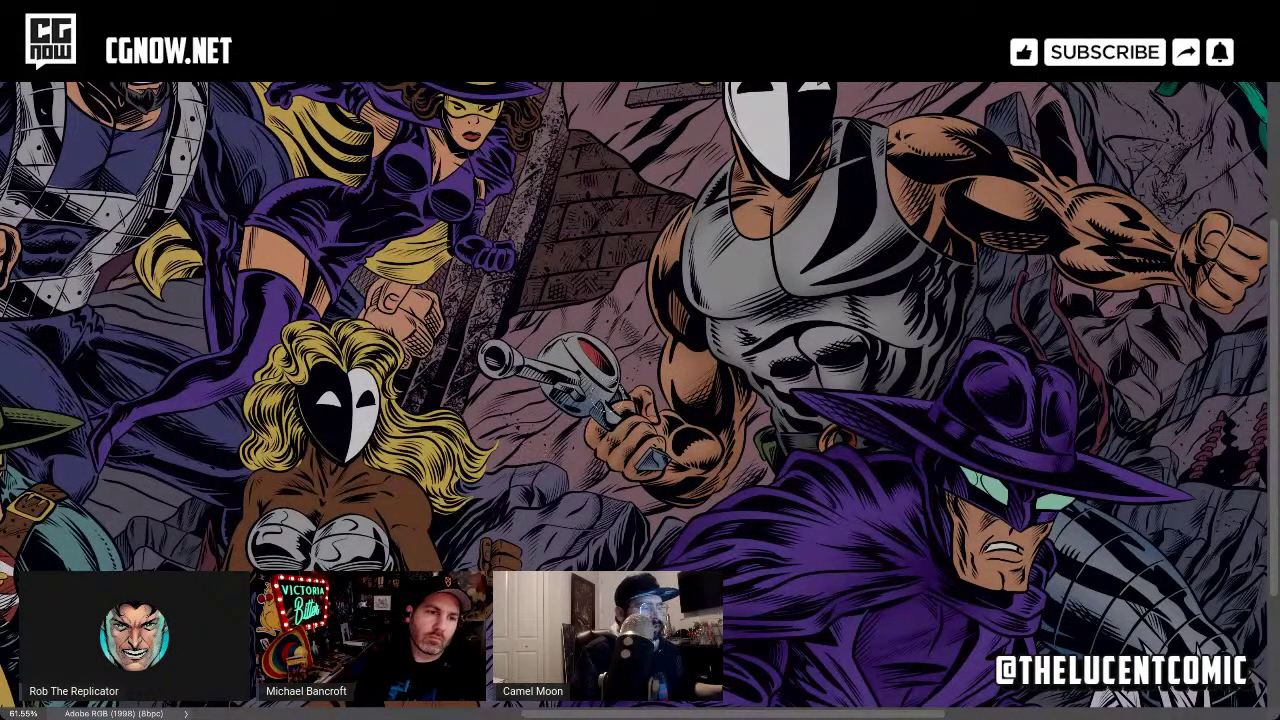
left_click_drag(586, 428, 574, 428)
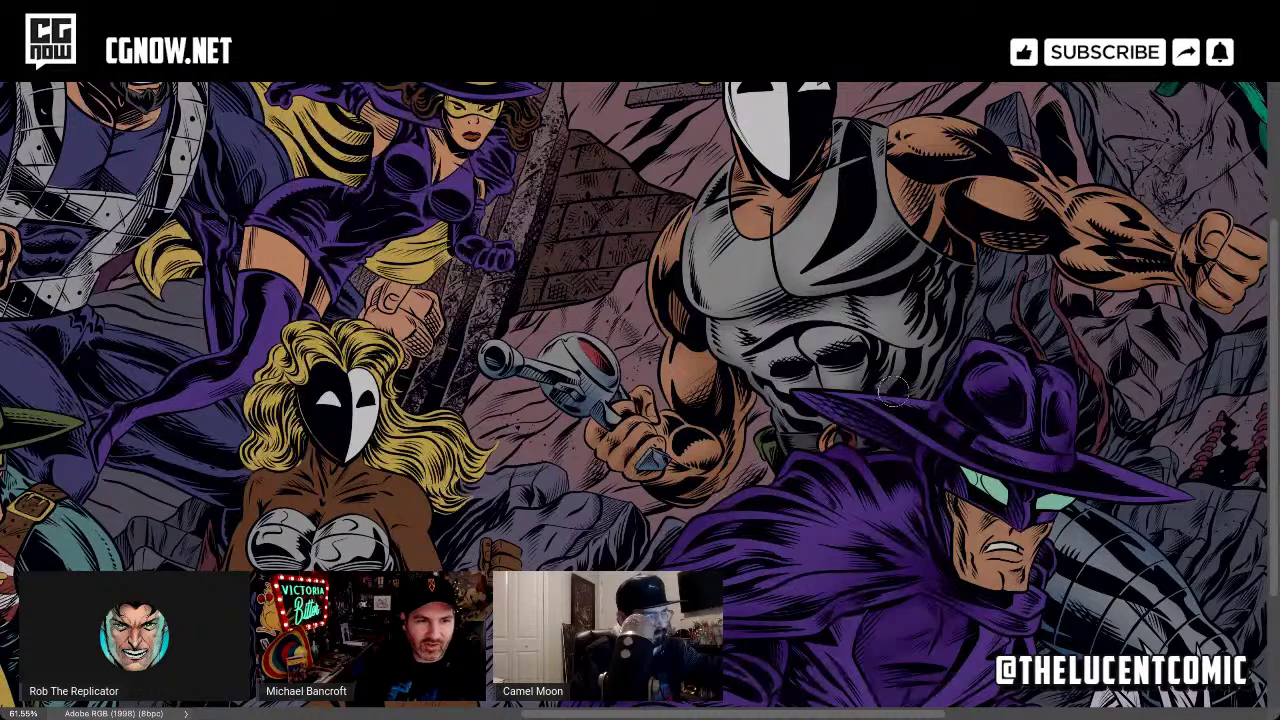
Brush shading over the lower side of the masked man's grey shirt and the edge of his mask's white half.
left_click_drag(894, 337, 872, 419)
scroll(872, 420, "down", 1)
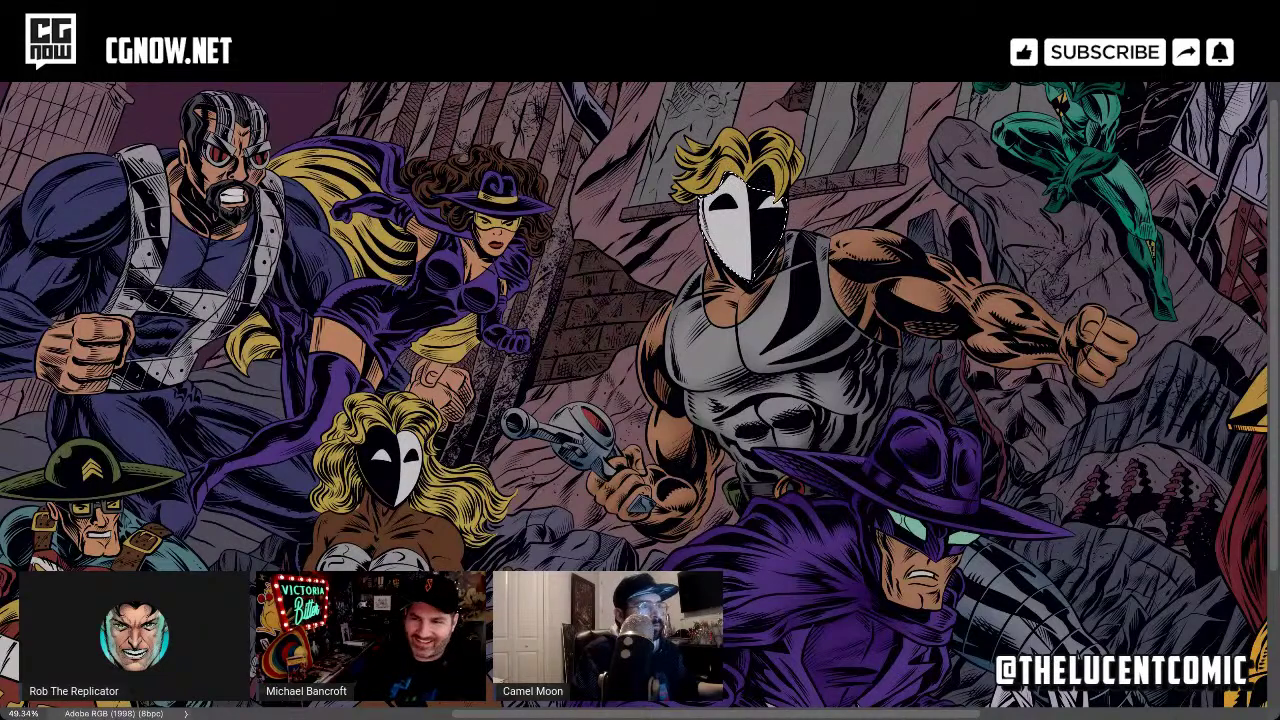
left_click(699, 251)
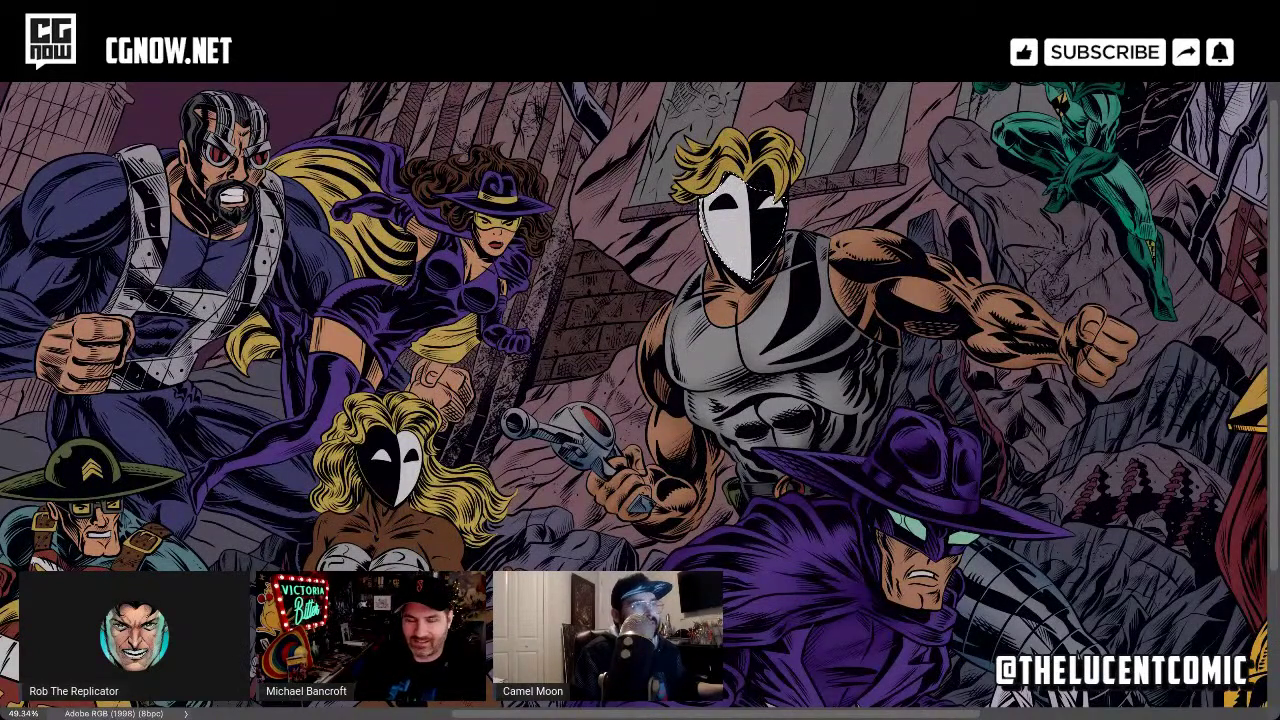
left_click(763, 324)
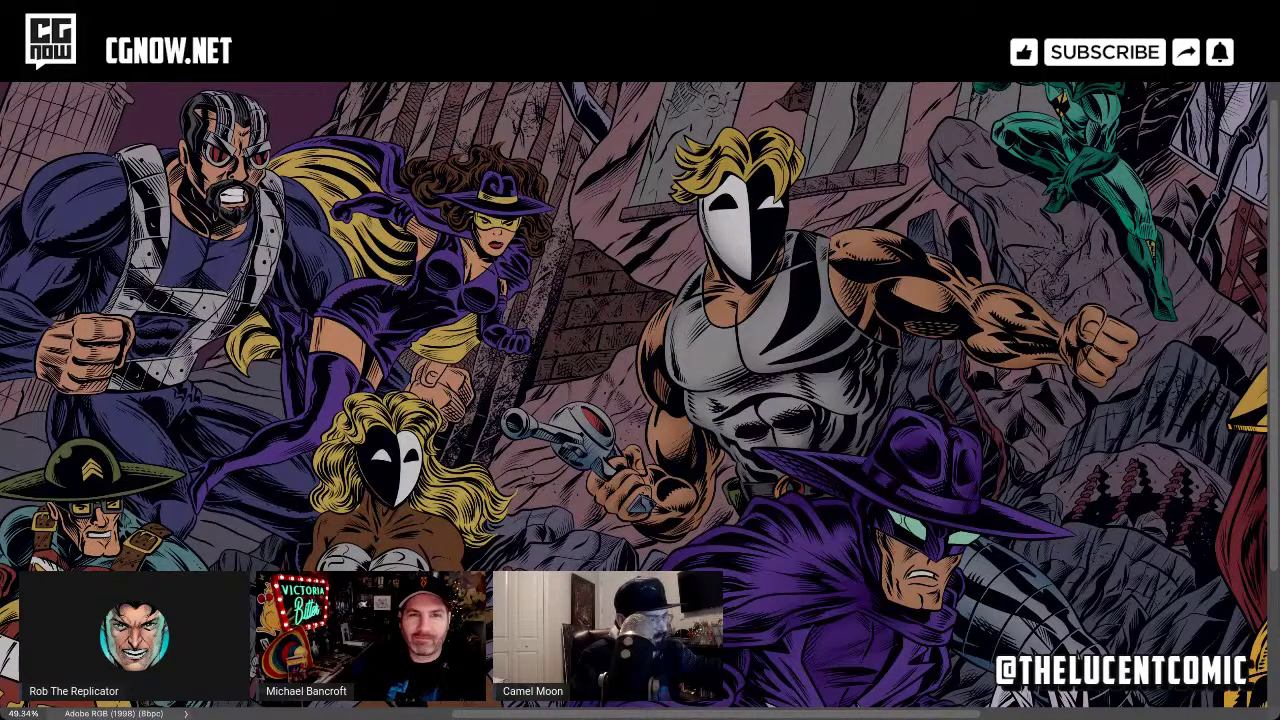
Select the masked man's blond hair in the group scene.
left_click(737, 160)
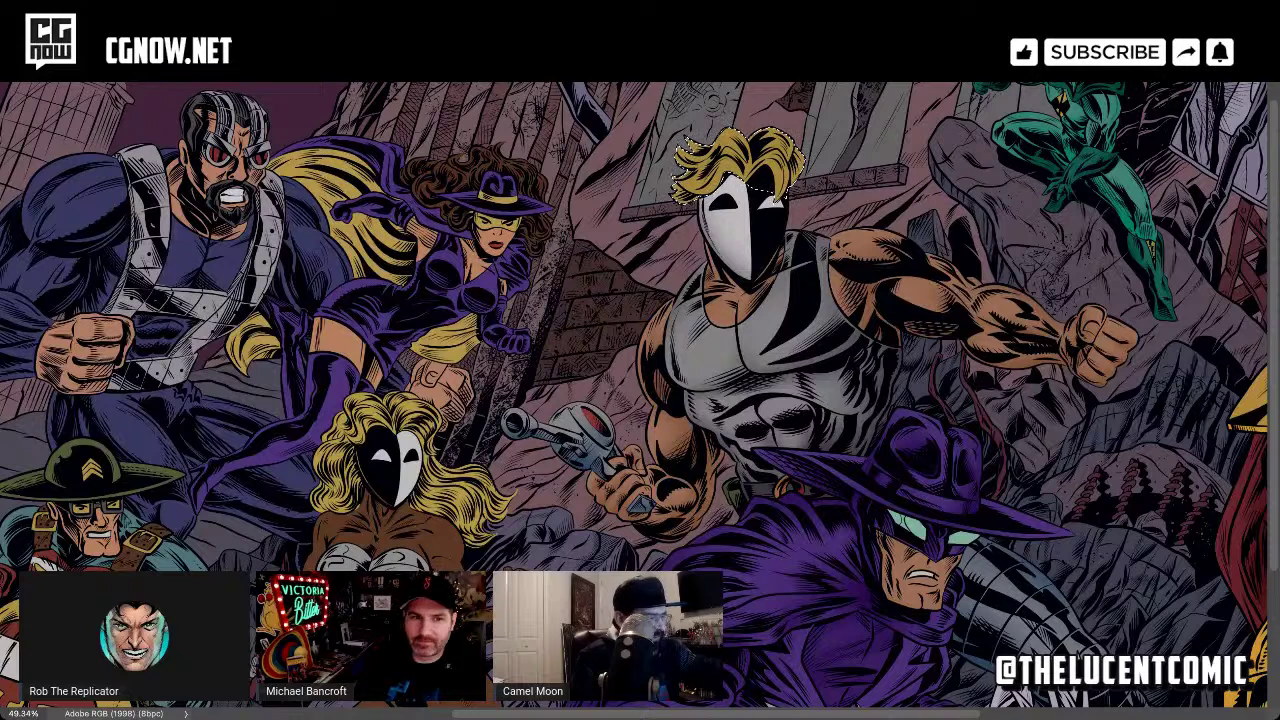
key("ctrl+d")
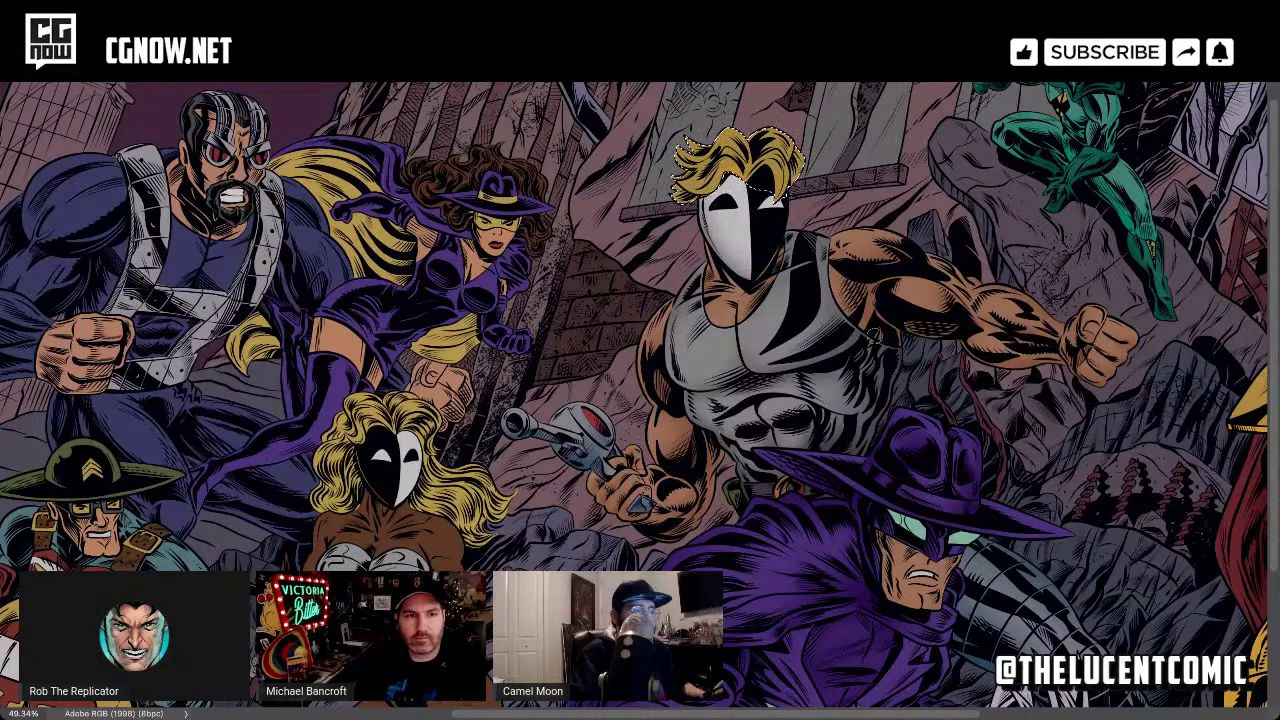
scroll(1000, 328, "down", 6)
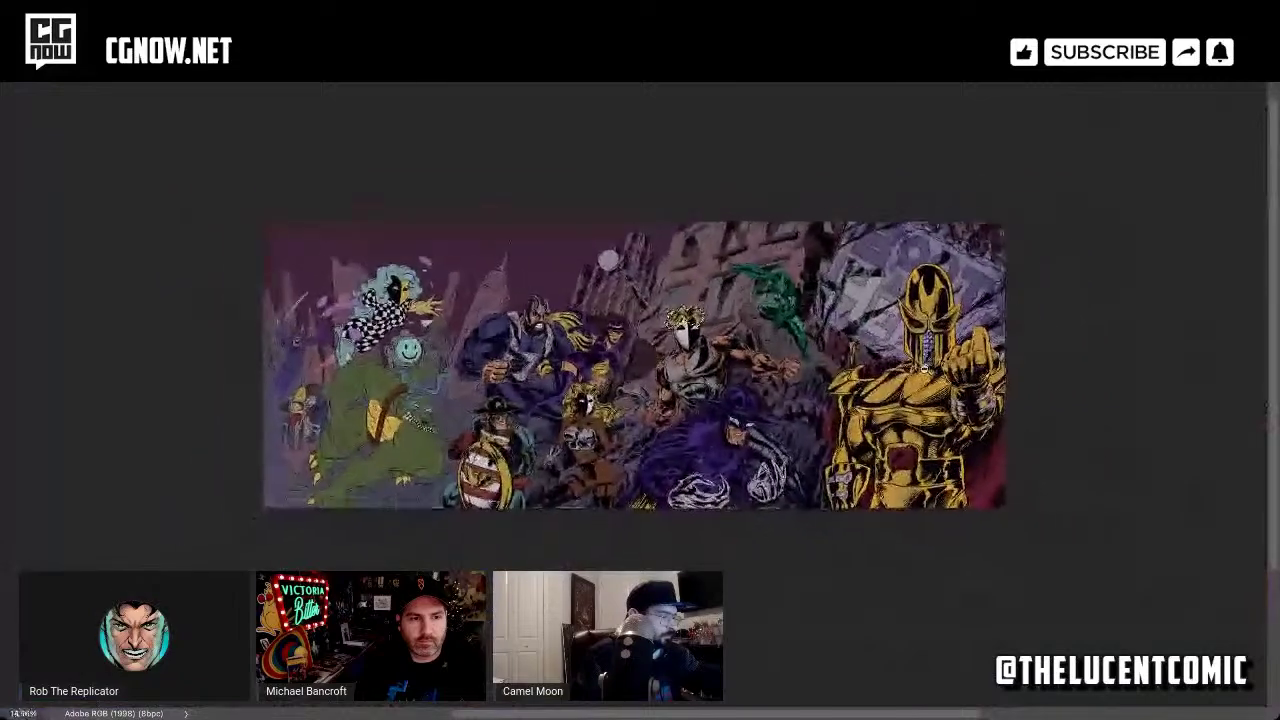
scroll(913, 373, "down", 1)
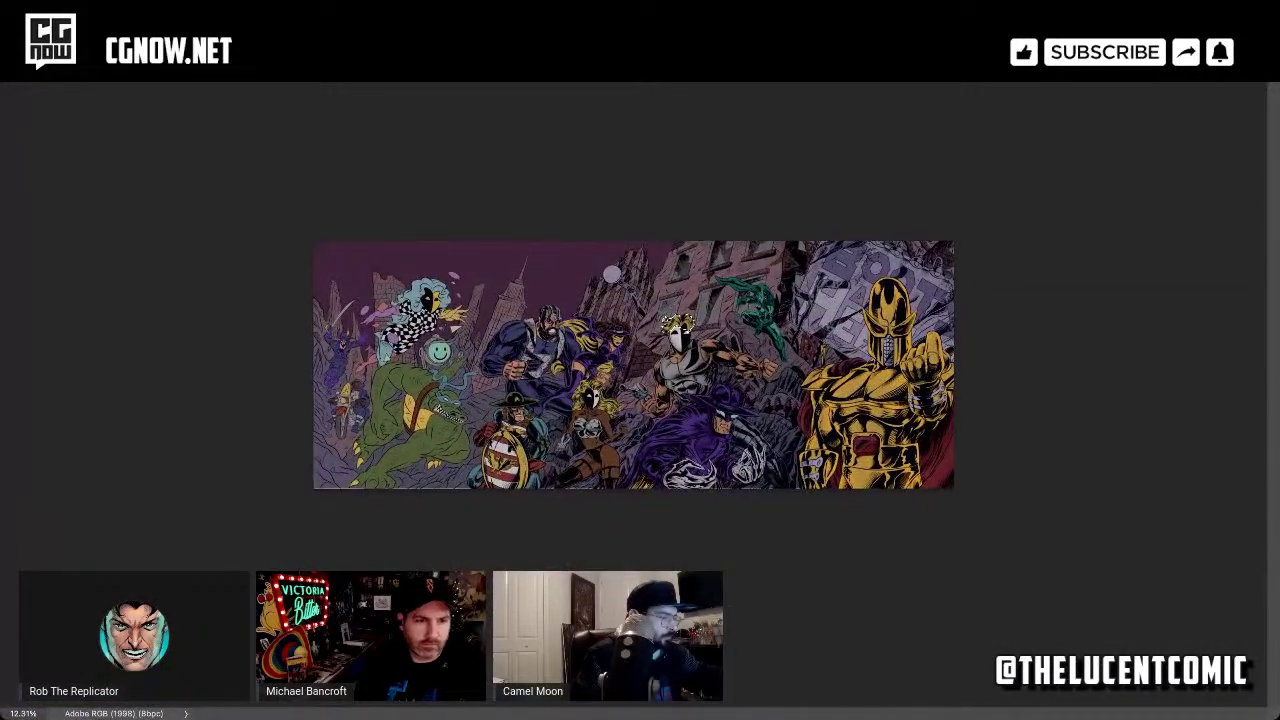
scroll(577, 517, "up", 6)
scroll(659, 511, "down", 4)
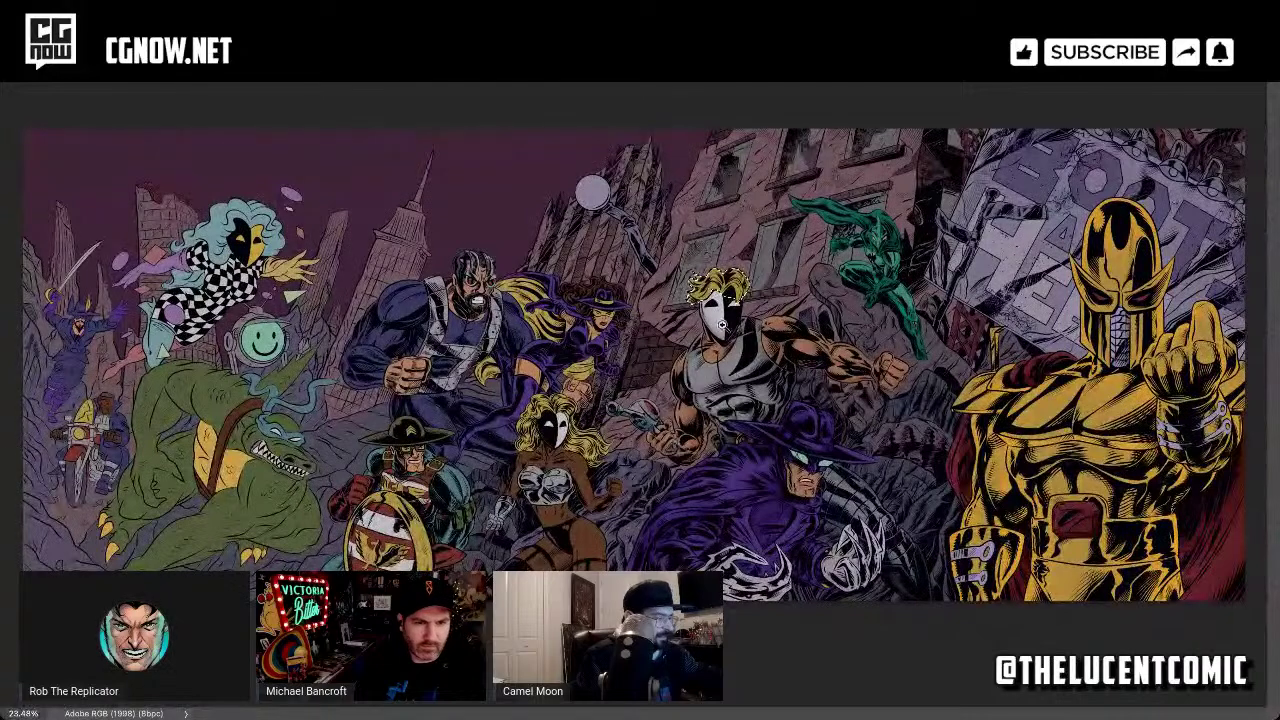
scroll(652, 470, "up", 4)
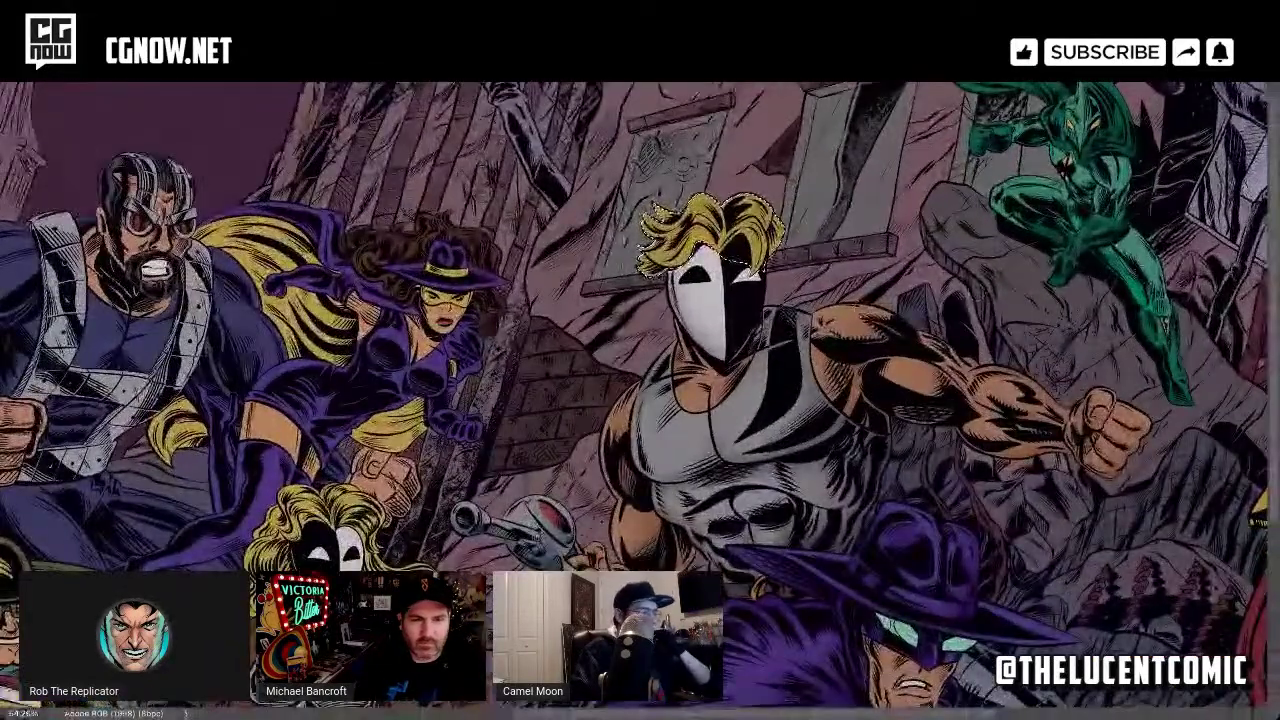